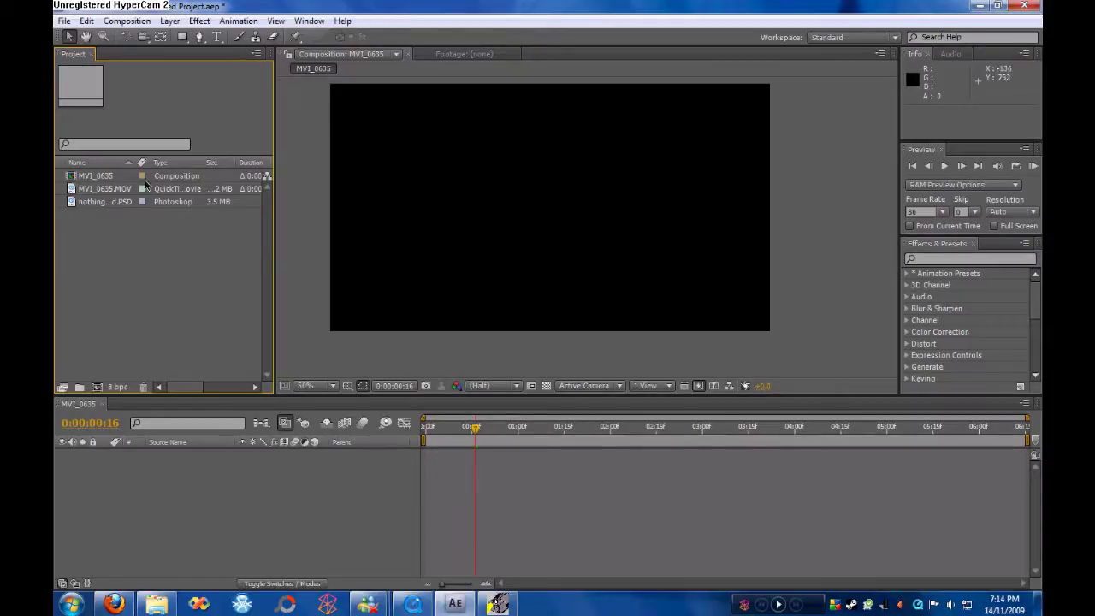
Drag MVI_0635.MOV into the MVI_0635 composition timeline as layer 1.
left_click_drag(133, 193, 149, 483)
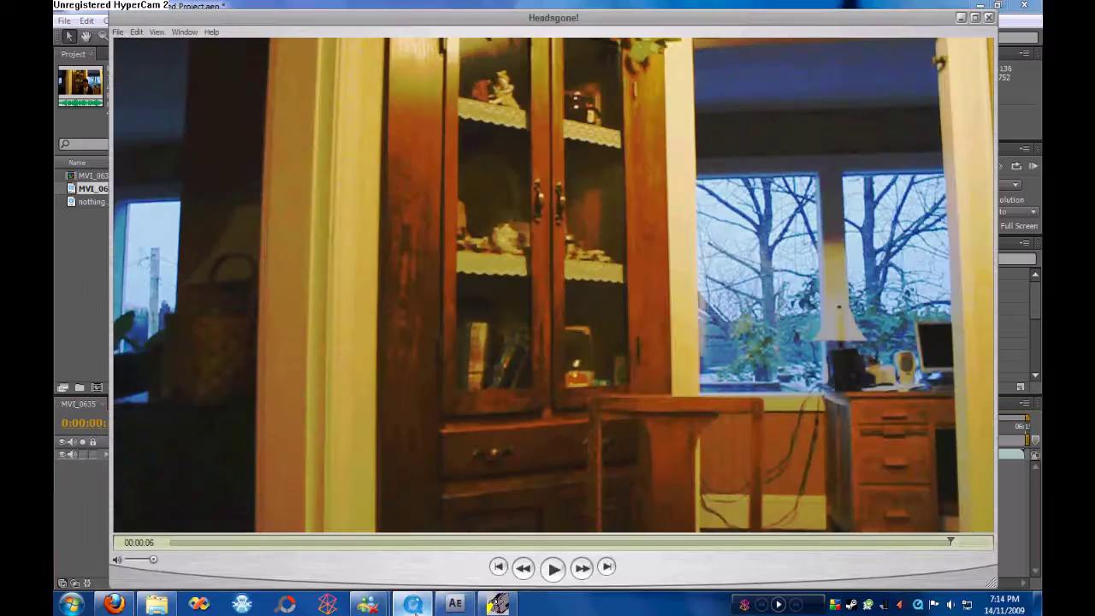
left_click(412, 604)
left_click(499, 569)
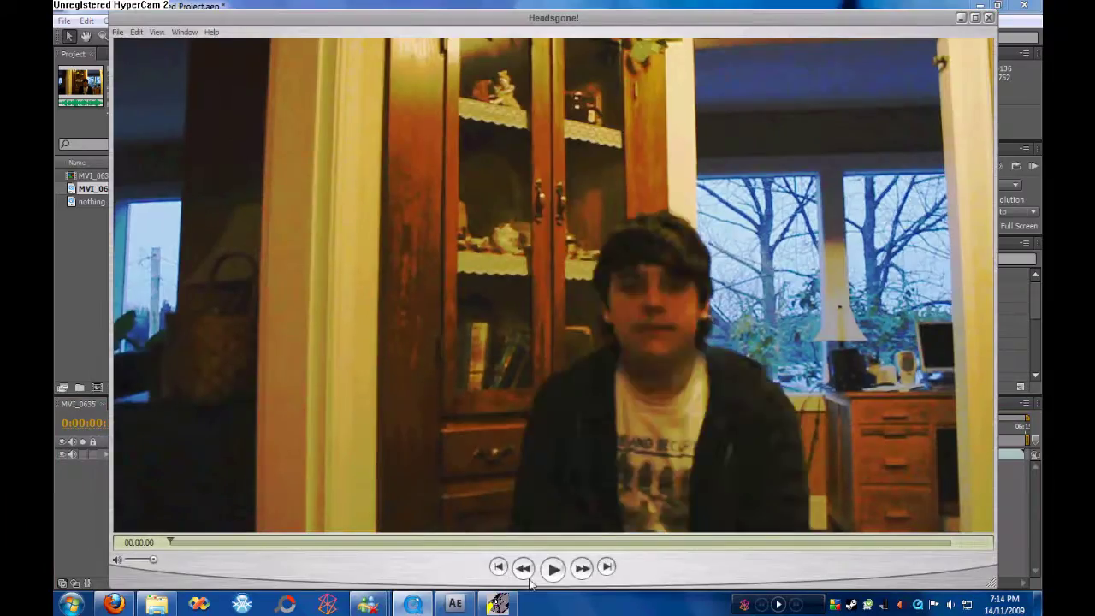
left_click(551, 573)
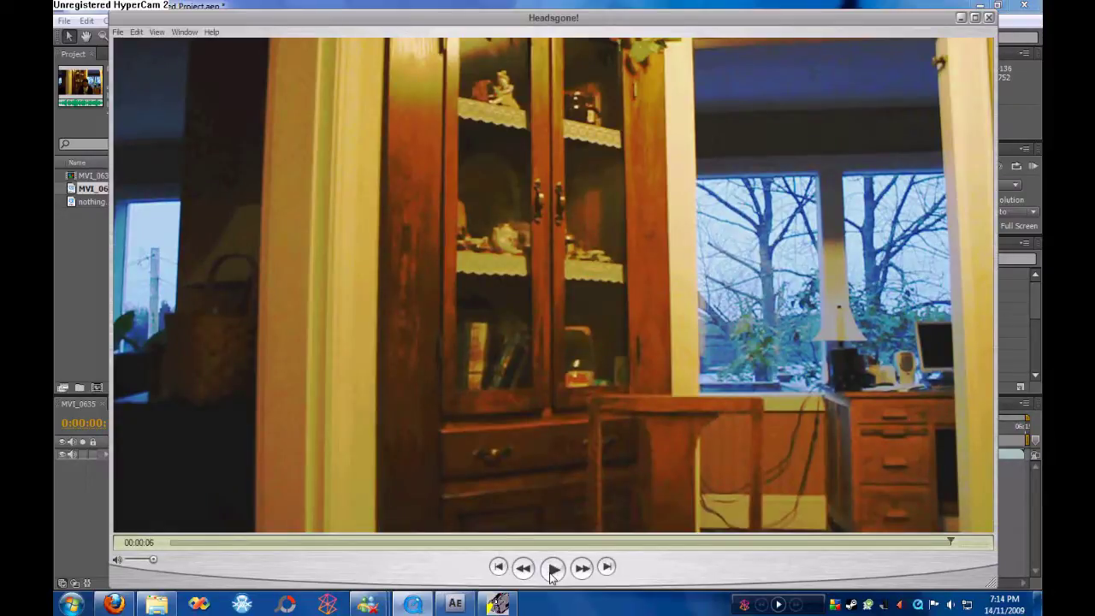
left_click(455, 603)
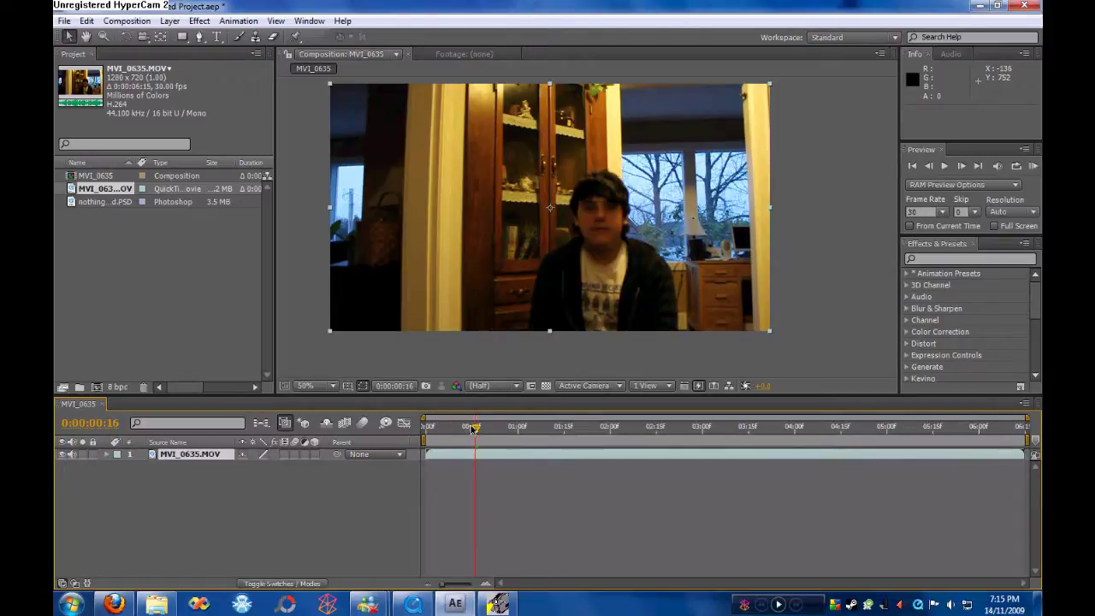
Scrub forward, then add nothinghead.PSD as layer 2 beneath the MVI_0635.MOV clip.
left_click_drag(476, 434, 950, 443)
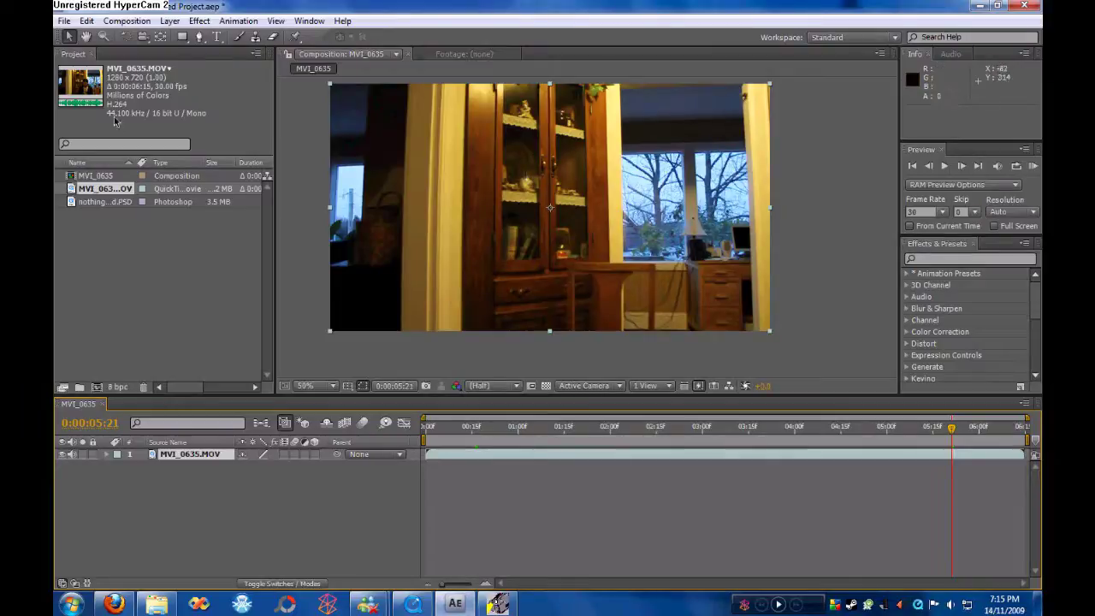
left_click(150, 22)
mouse_move(211, 192)
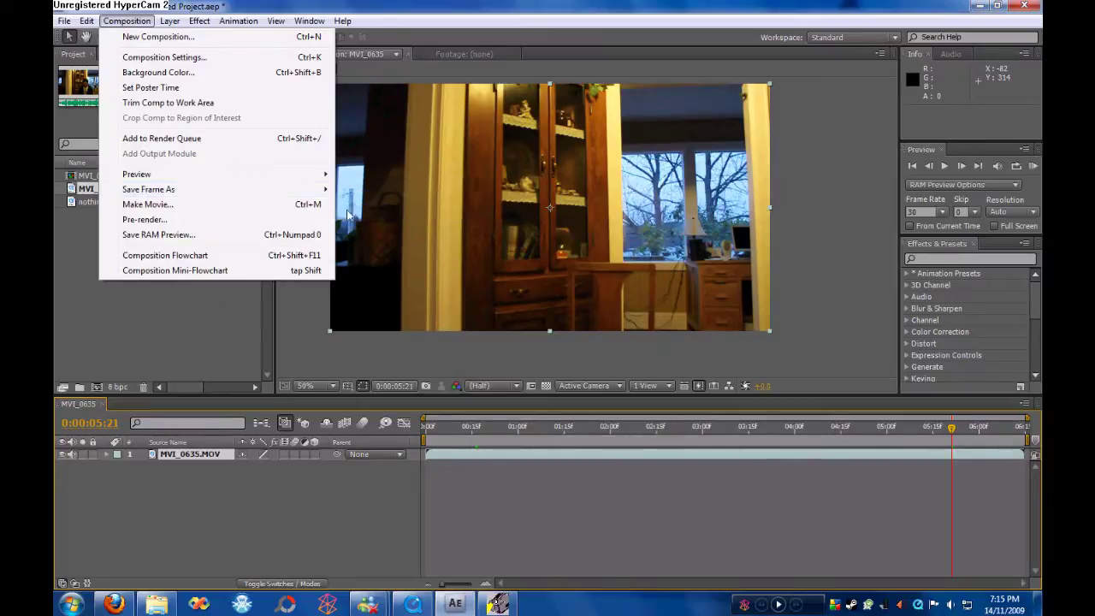
left_click(184, 350)
left_click_drag(120, 202, 208, 496)
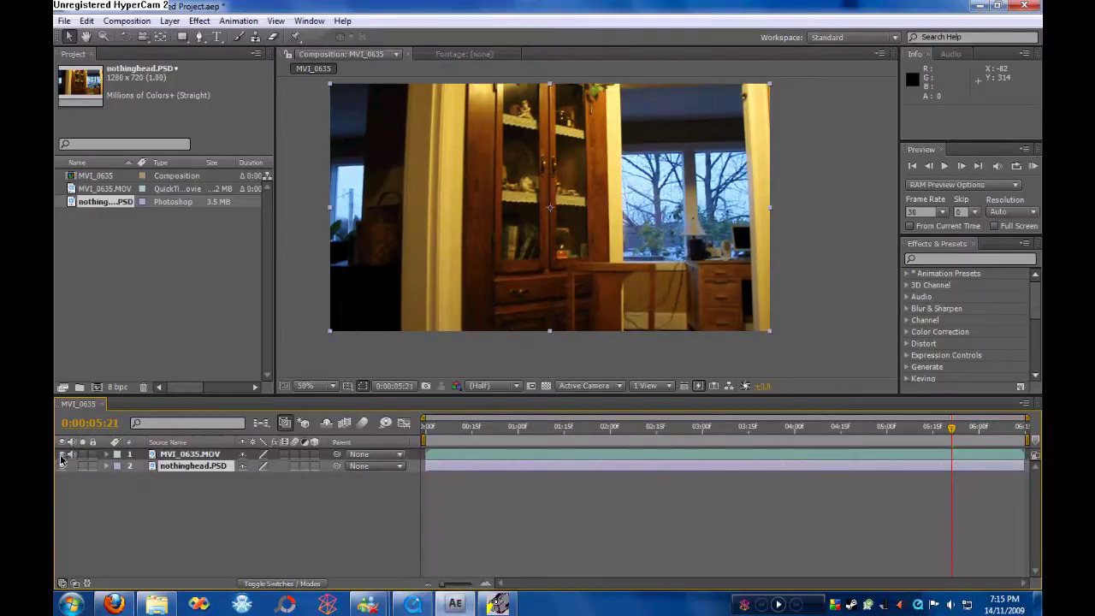
Duplicate the MVI_0635.MOV layer at 0:00:00:00 with Ctrl+D and select the second copy.
left_click(207, 453)
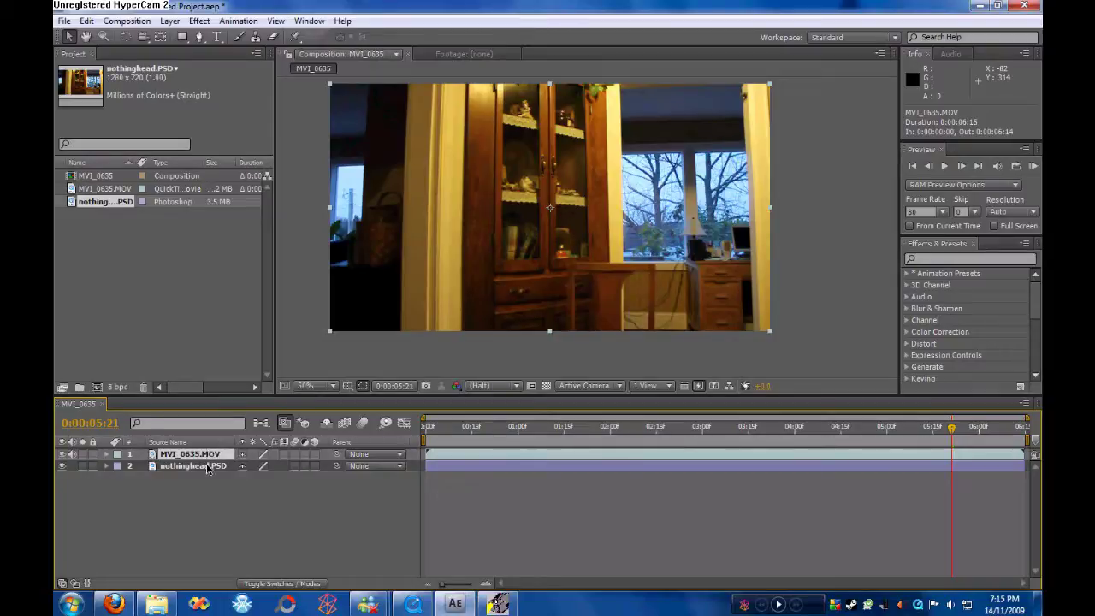
left_click_drag(618, 426, 425, 426)
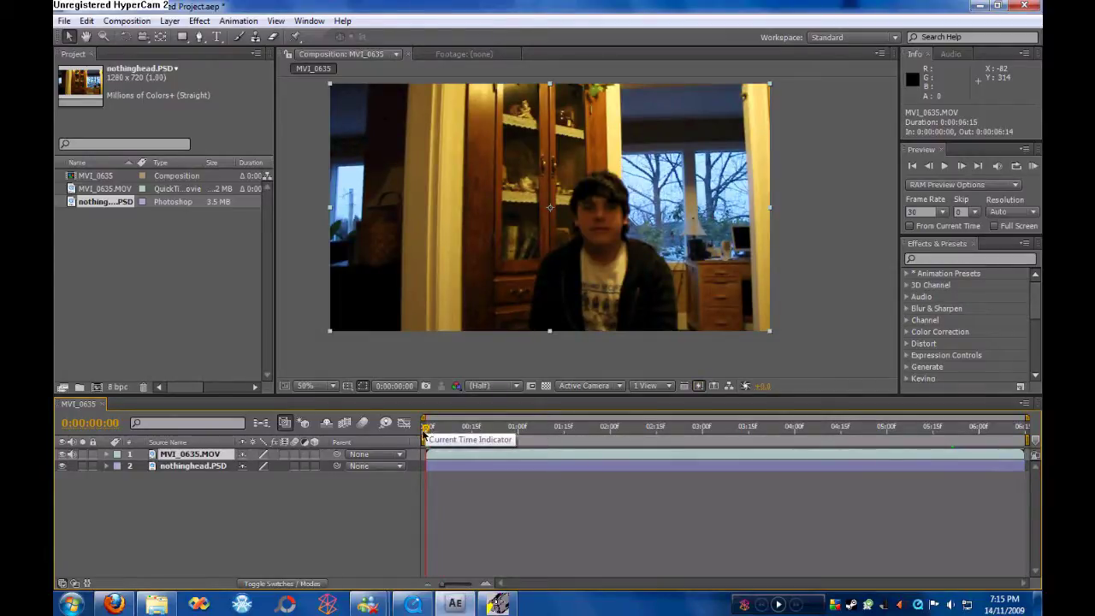
key("ctrl+d")
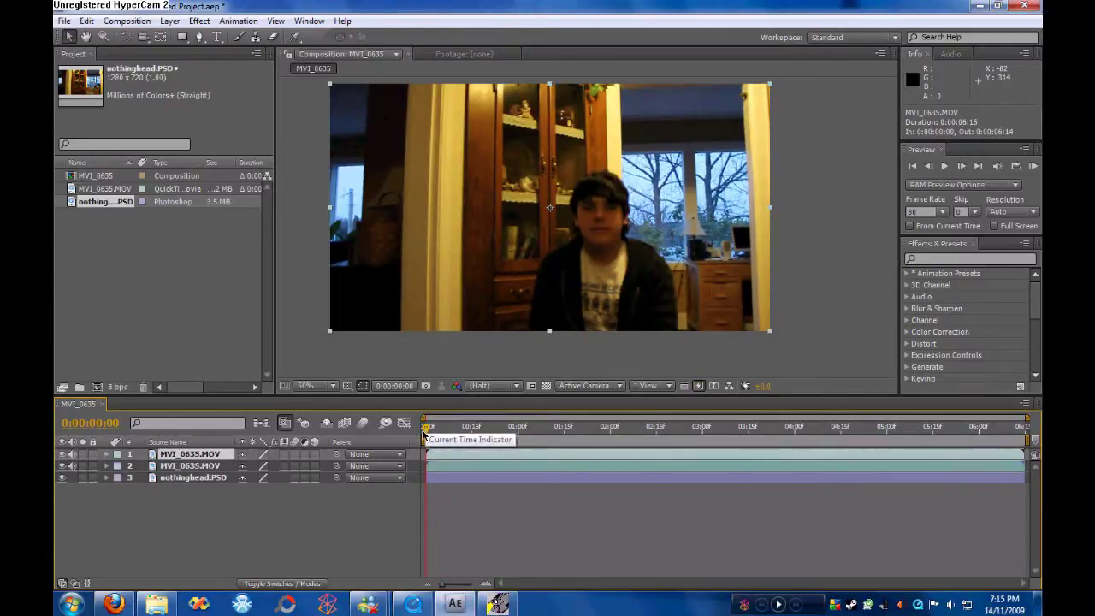
left_click(203, 466)
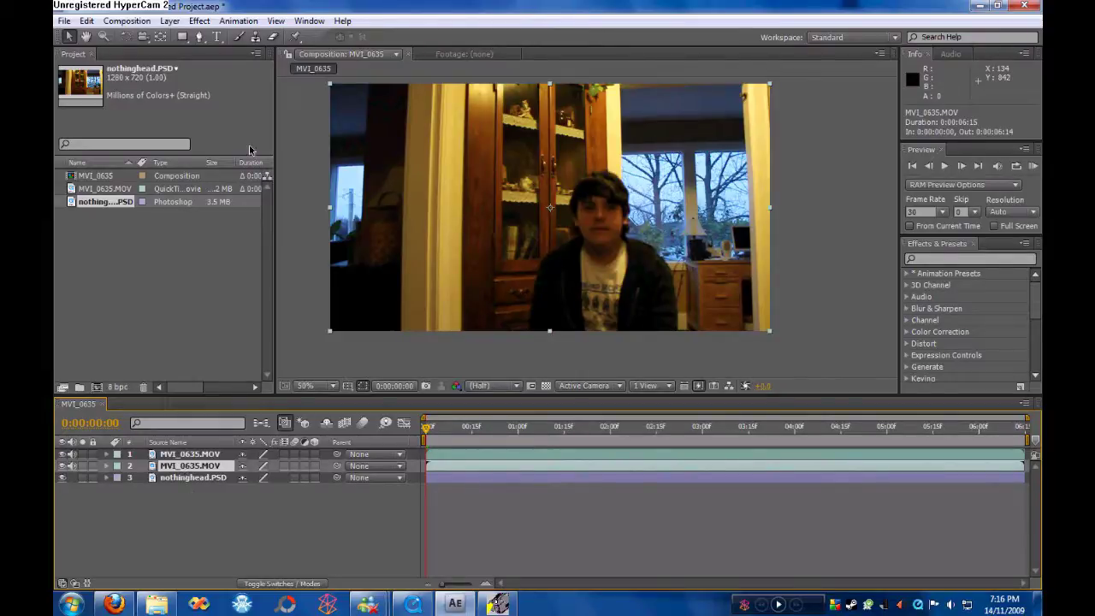
Zoom in and start Mask 1 with the Pen tool, tracing from the neck's left around the neckline.
scroll(540, 246, "up", 2)
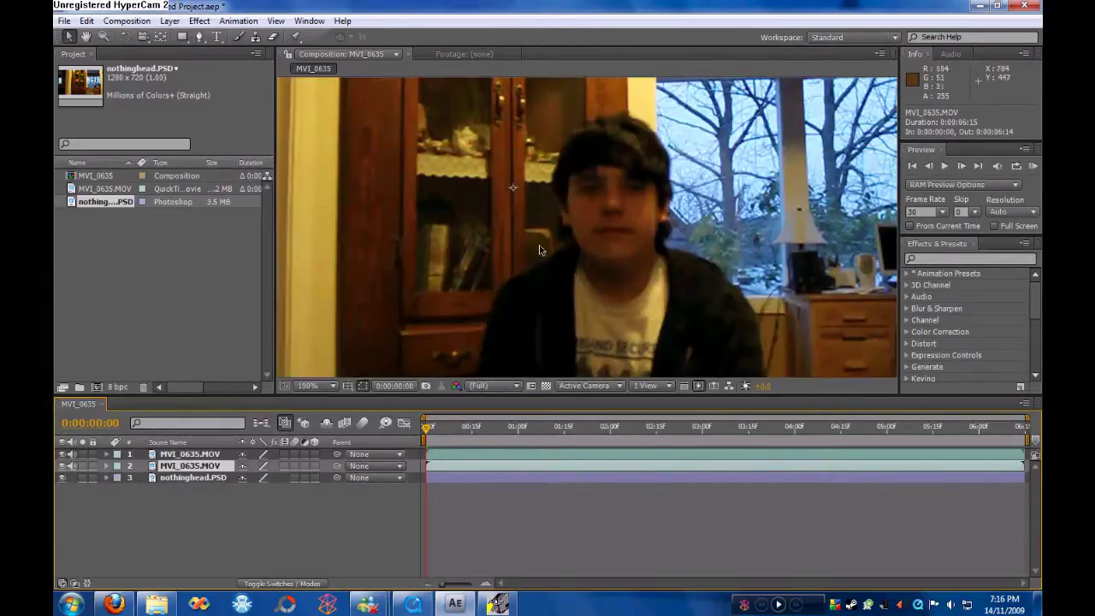
scroll(618, 244, "up", 2)
scroll(539, 212, "down", 2)
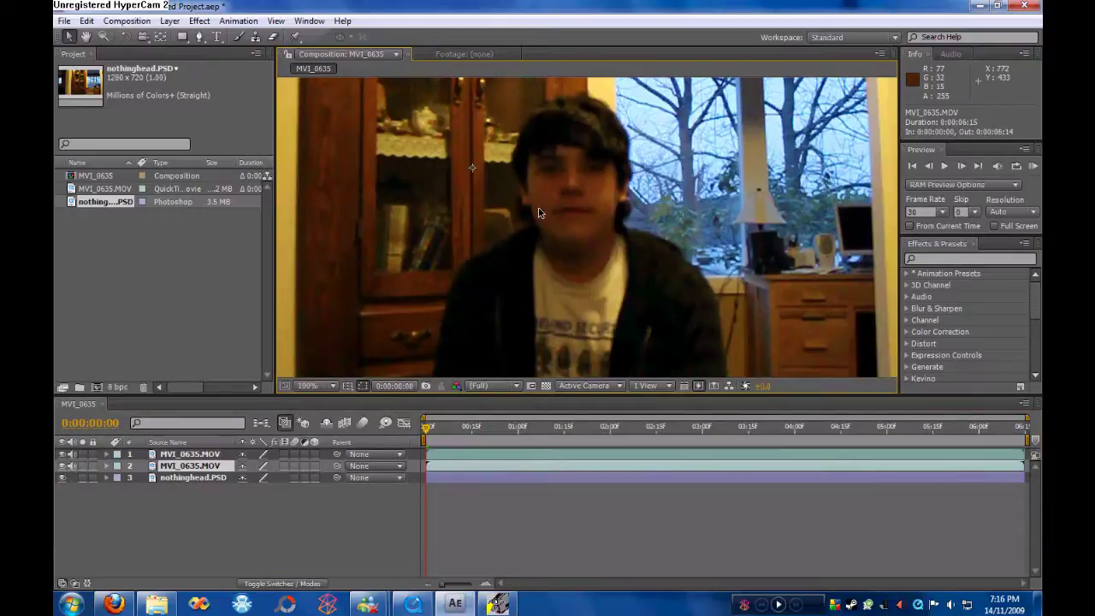
left_click(200, 37)
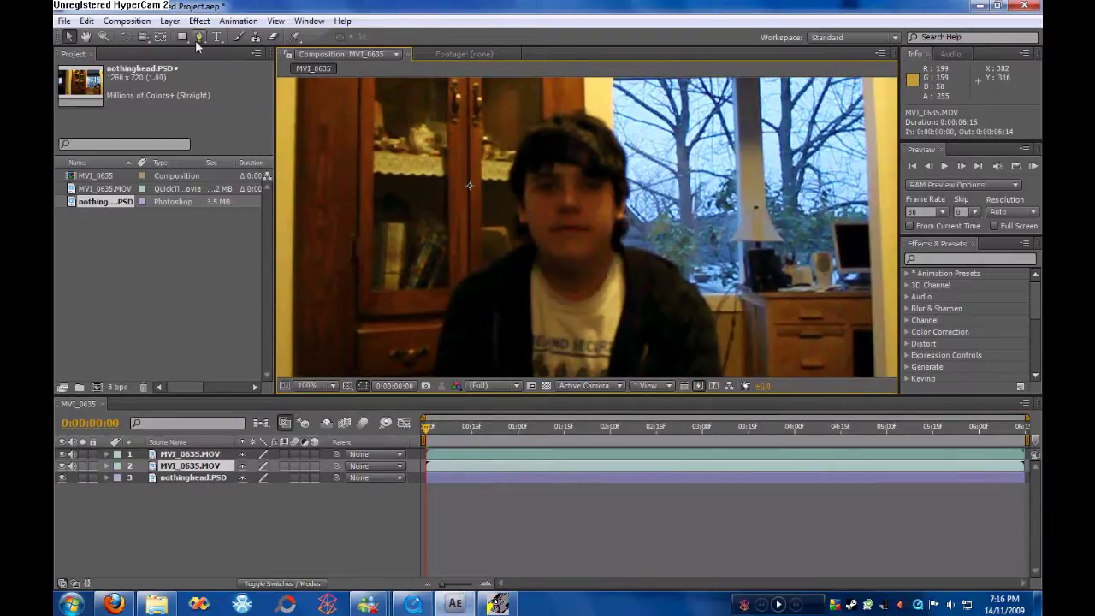
left_click(506, 242)
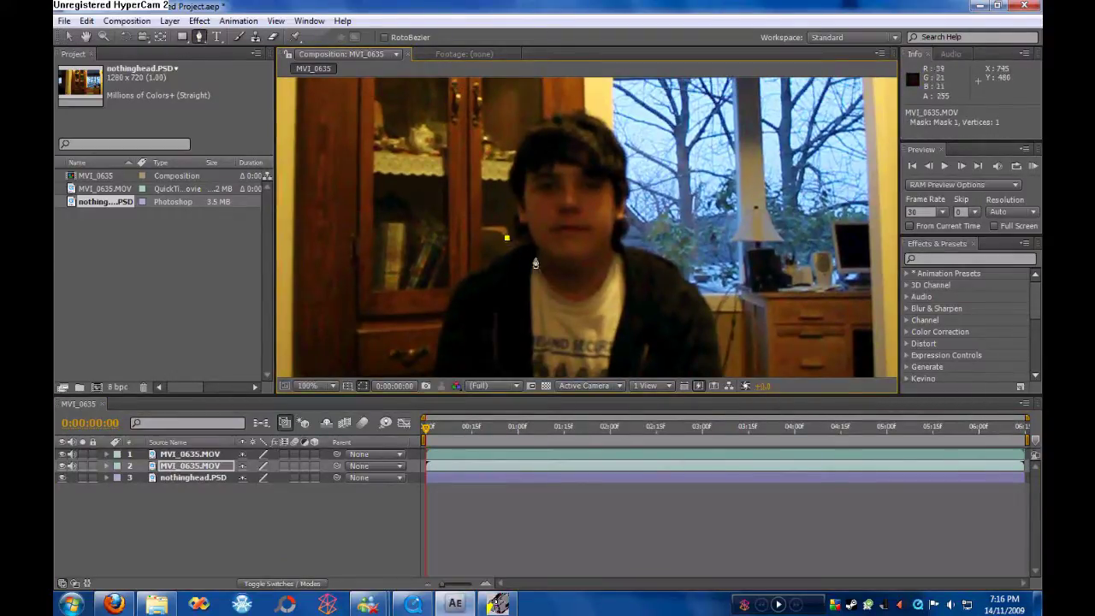
left_click(536, 260)
left_click(545, 282)
left_click(558, 299)
left_click(576, 303)
left_click(593, 296)
left_click(609, 278)
left_click(613, 266)
left_click(615, 252)
left_click(653, 228)
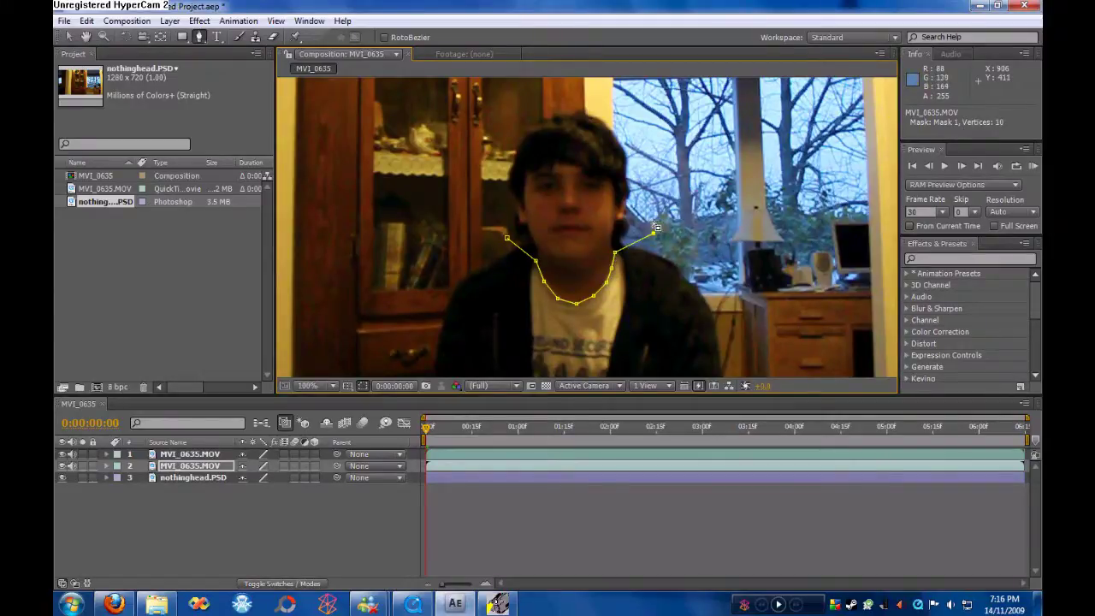
Fix the stray point and close Mask 1 over the top and left side of the head.
key("ctrl+z")
left_click(633, 241)
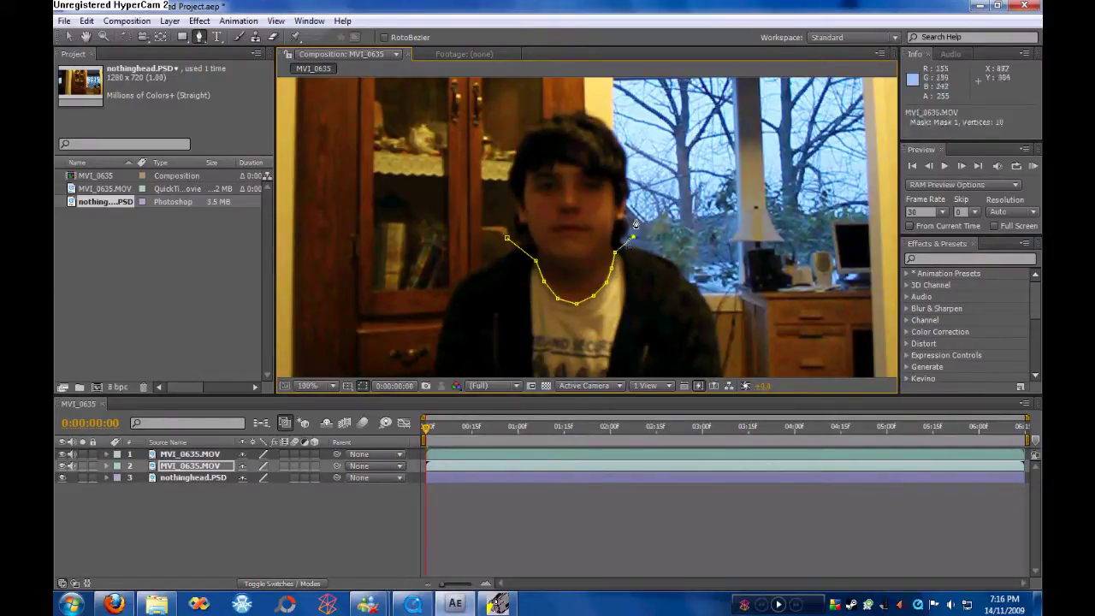
left_click(650, 153)
left_click(636, 120)
left_click(587, 88)
left_click(527, 96)
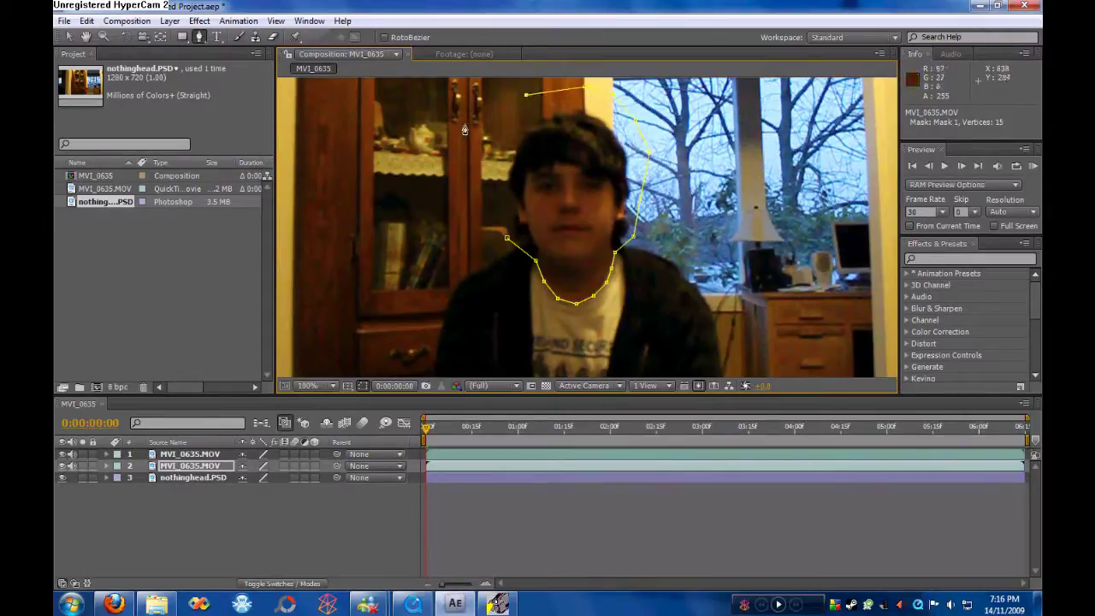
left_click(494, 139)
left_click(485, 170)
left_click(493, 221)
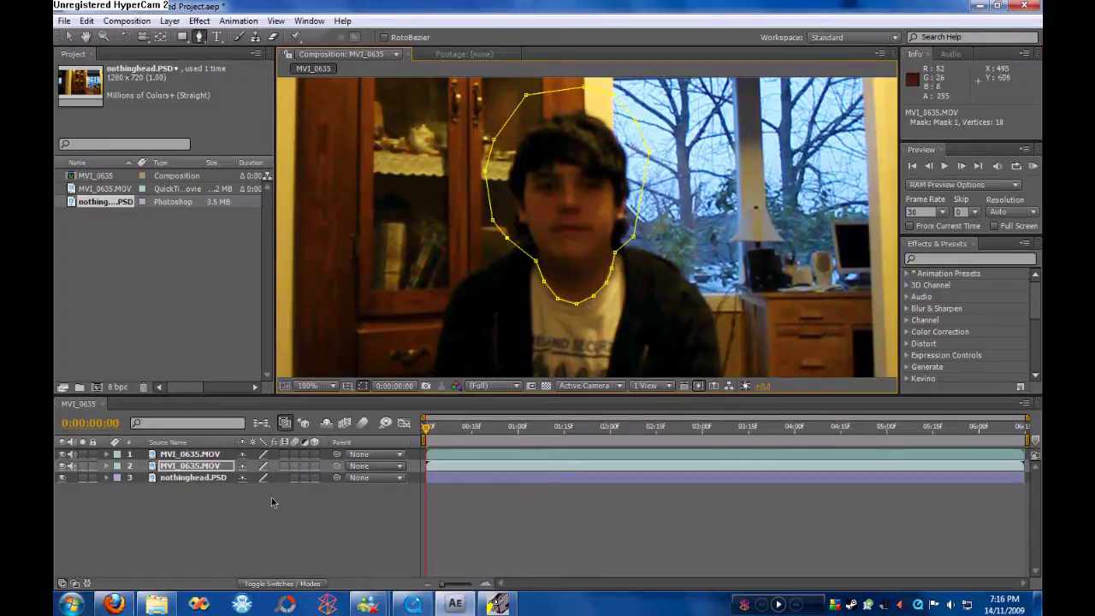
left_click(107, 467)
left_click(118, 477)
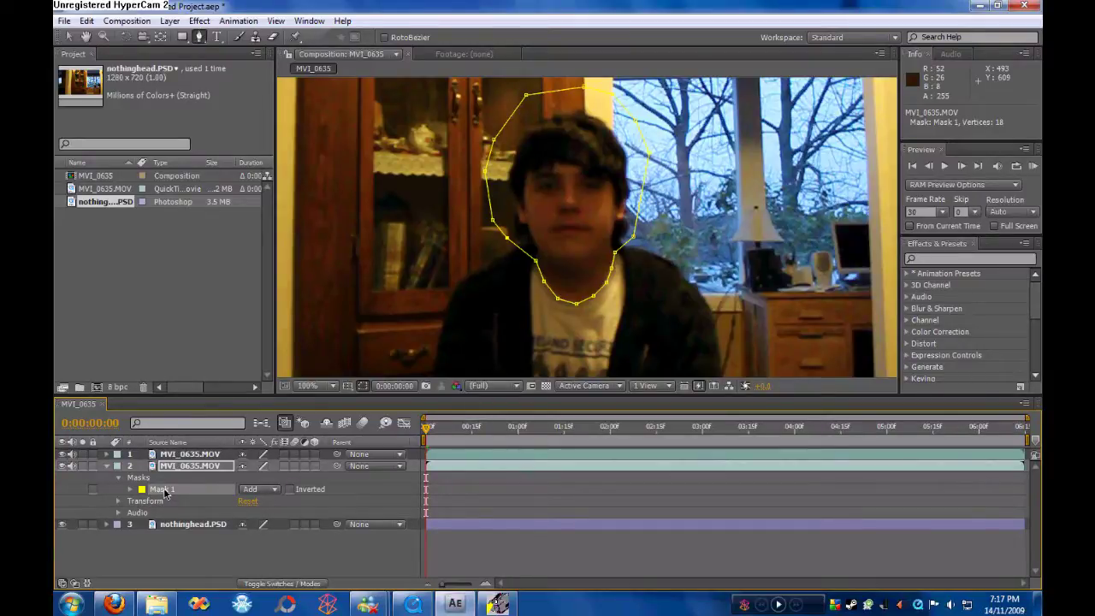
Duplicate the head mask and switch Mask 1's mode to Subtract.
key("ctrl+d")
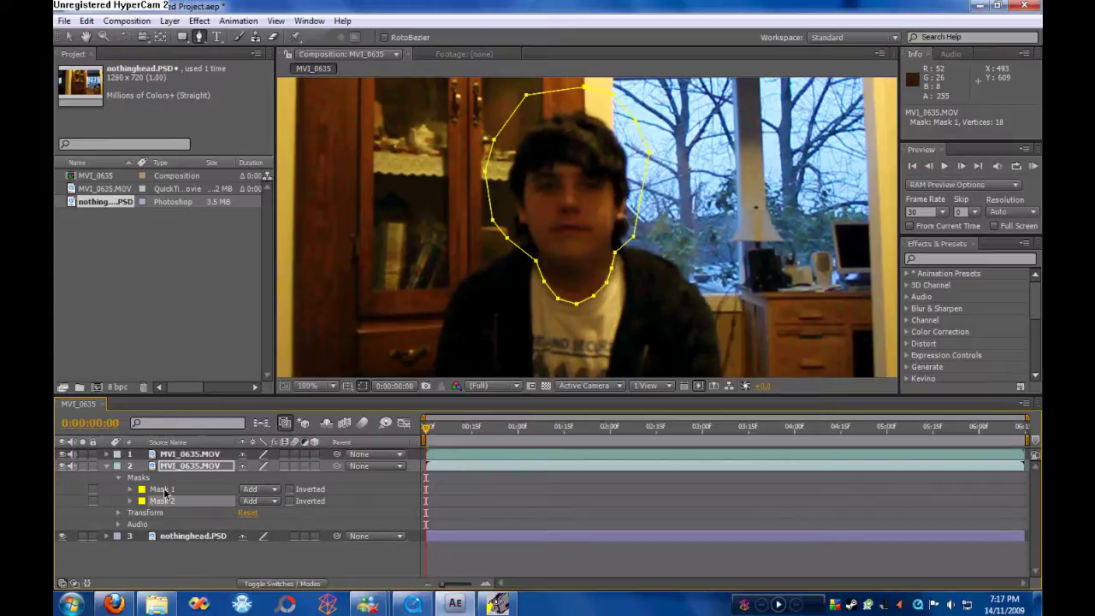
left_click(272, 489)
left_click(272, 504)
Hide the top footage layer and preview the masking result.
left_click(62, 455)
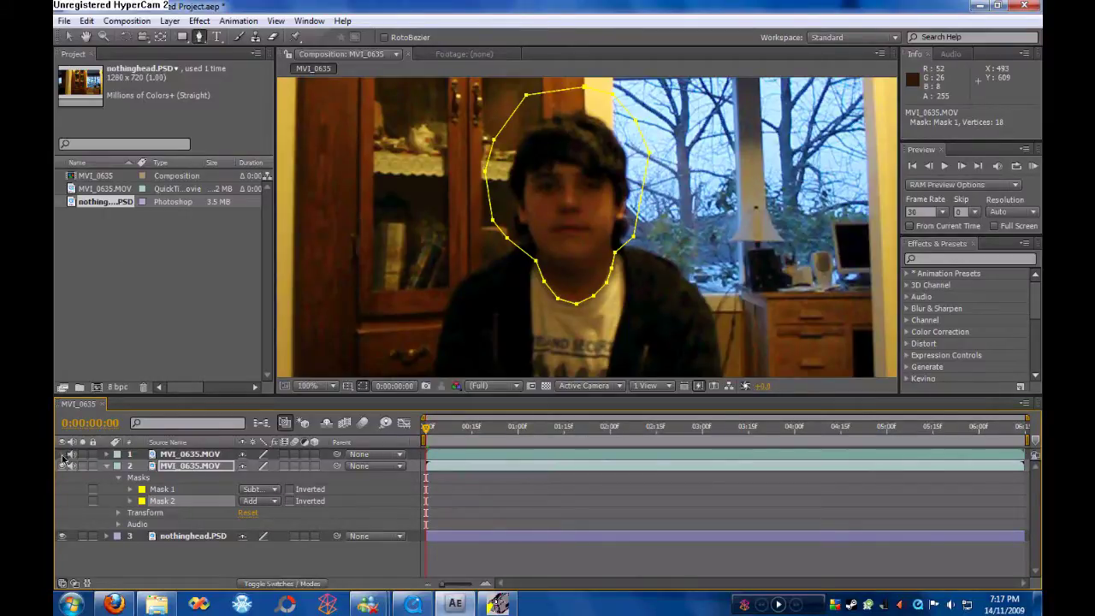
left_click(130, 502)
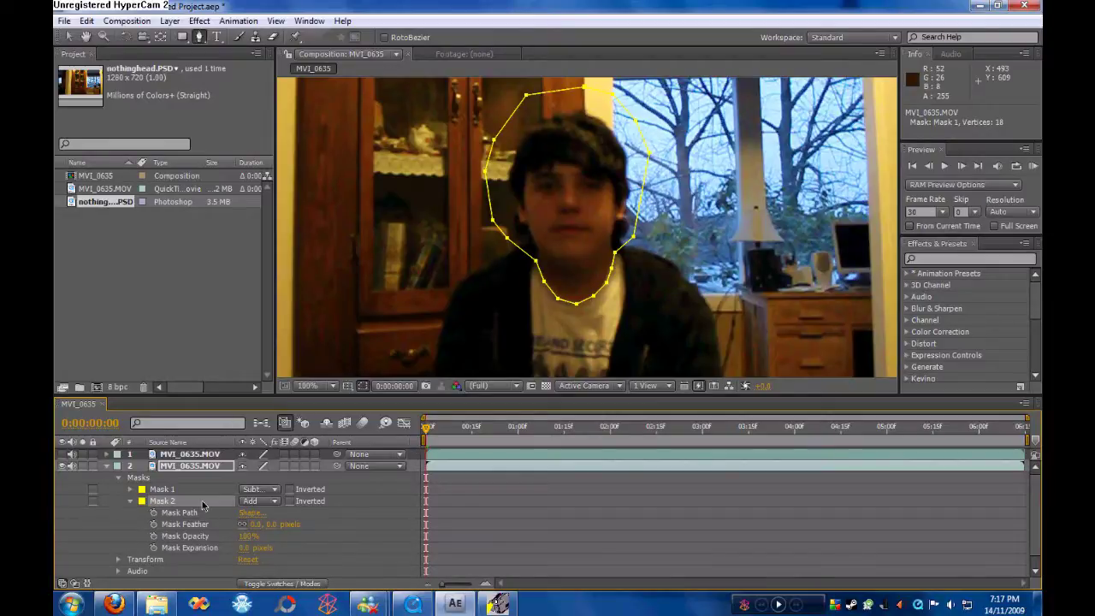
key("space")
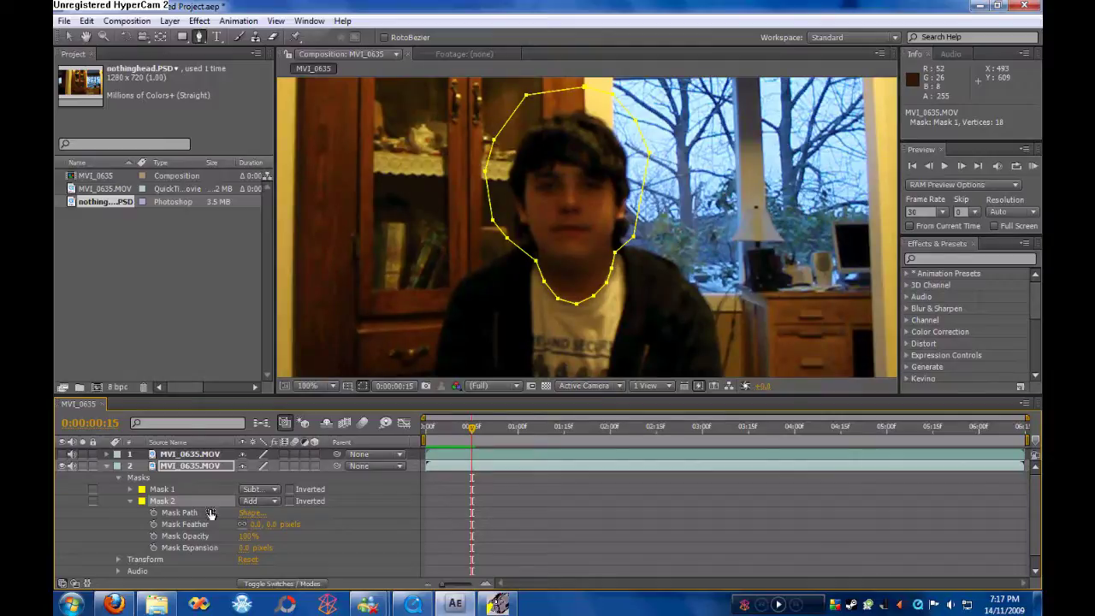
Keyframe Mask 2's opacity fading from 100% down to 0% at frame 22.
left_click(154, 535)
key("Page_Down")
key("Page_Down")
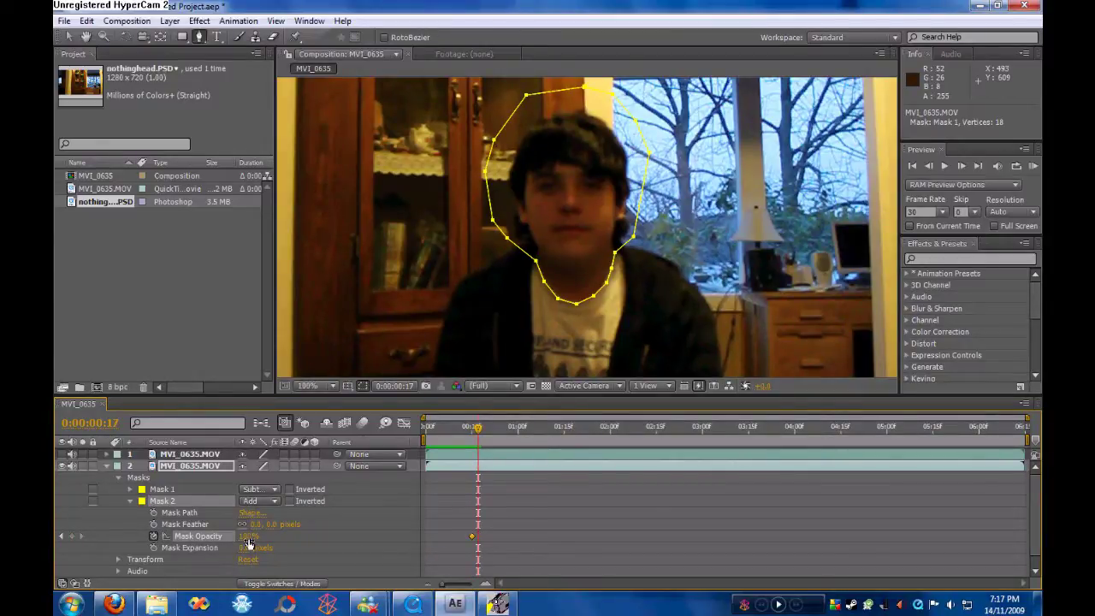
left_click_drag(248, 544, 220, 535)
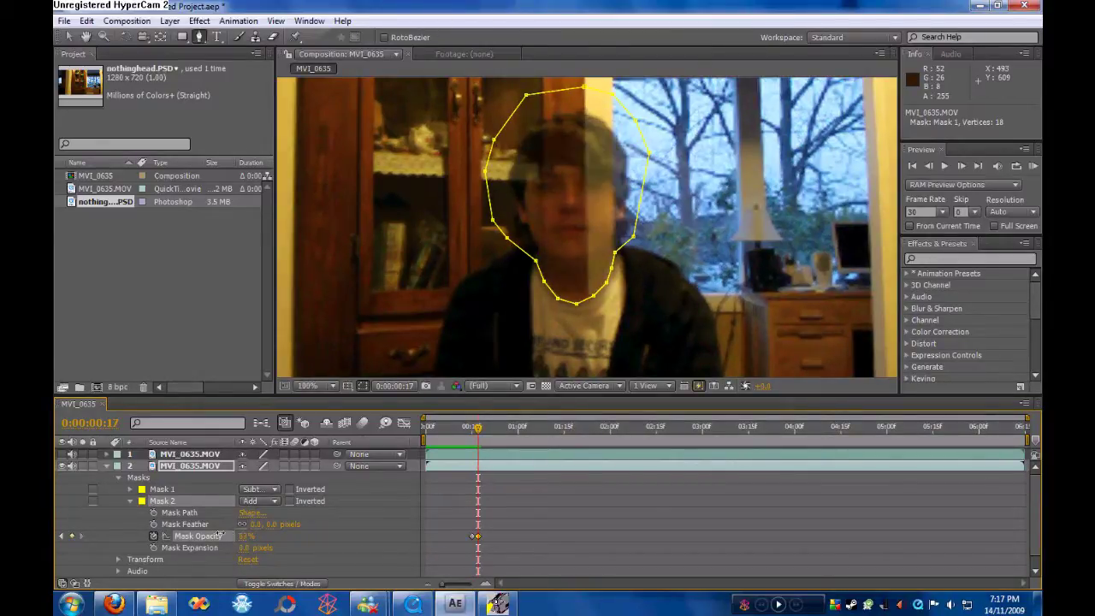
key("Page_Down")
key("Page_Down")
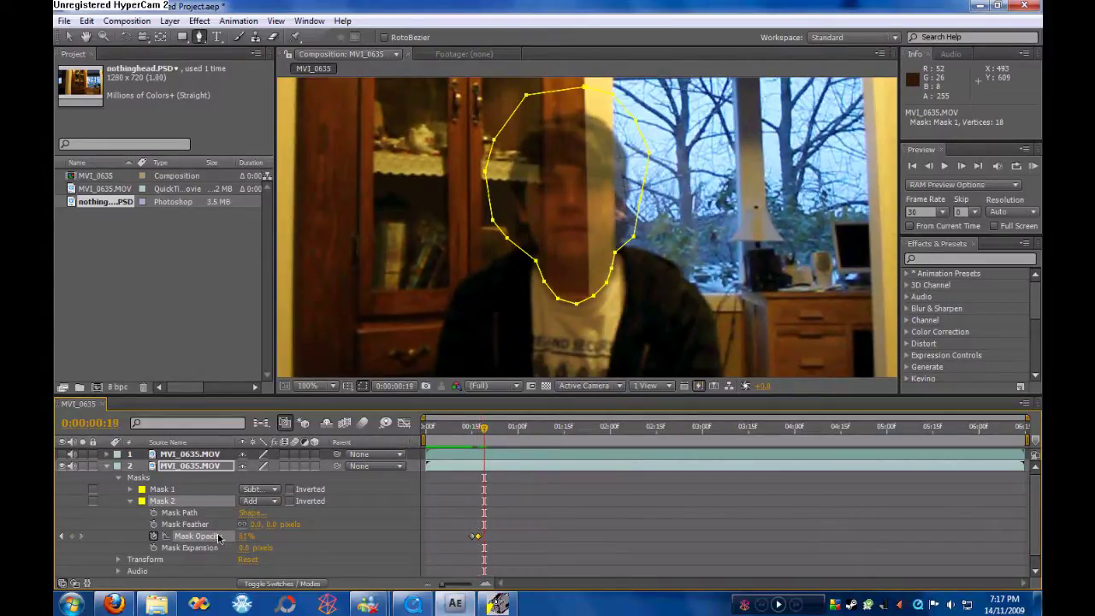
left_click_drag(219, 537, 234, 541)
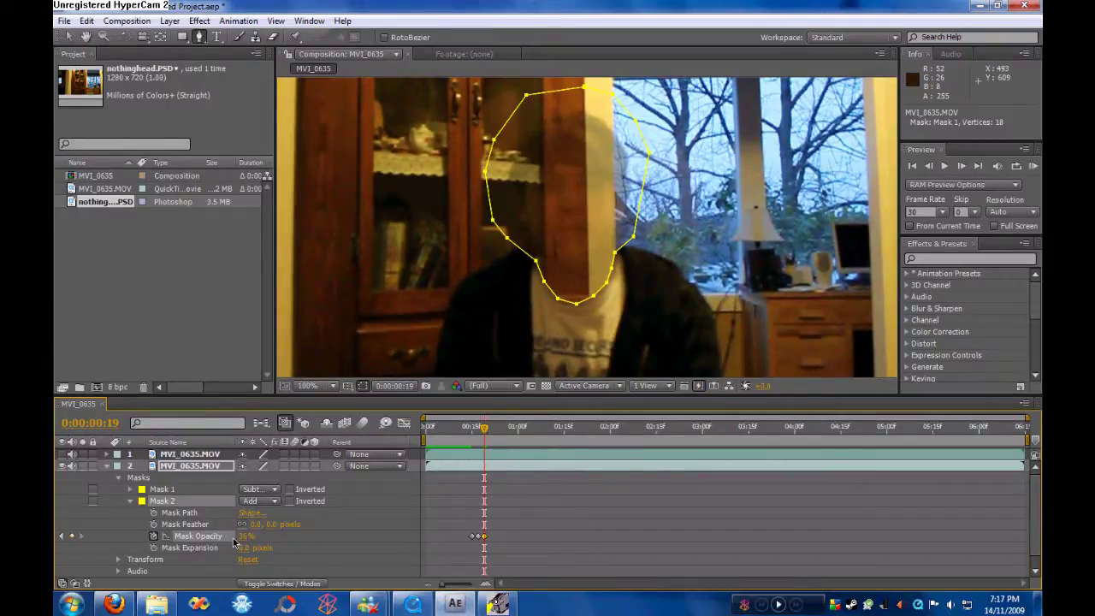
key("Page_Down")
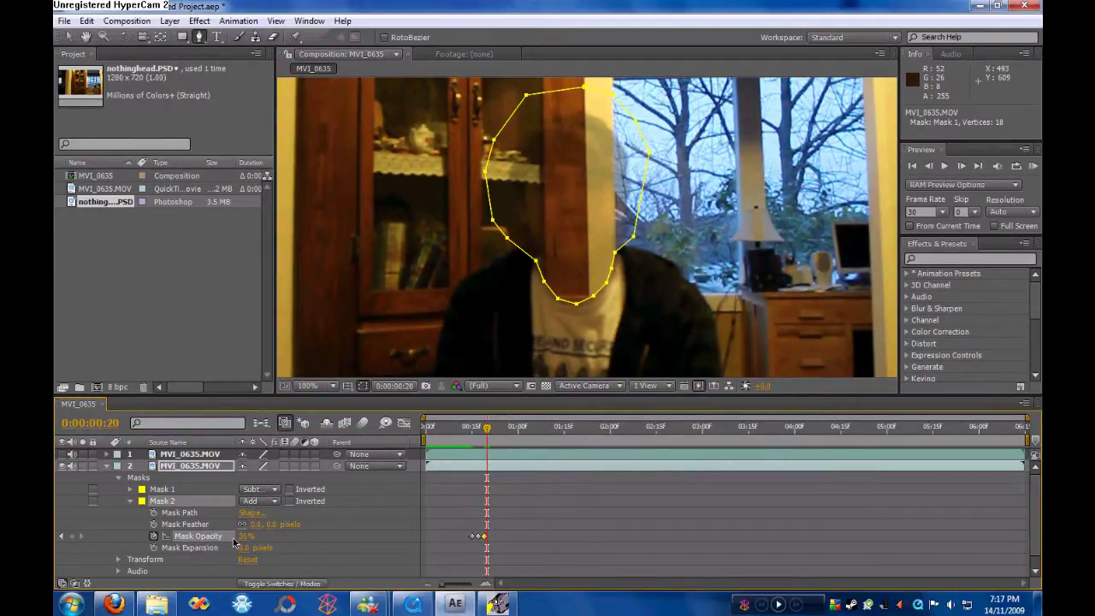
left_click_drag(246, 536, 265, 539)
key("Page_Down")
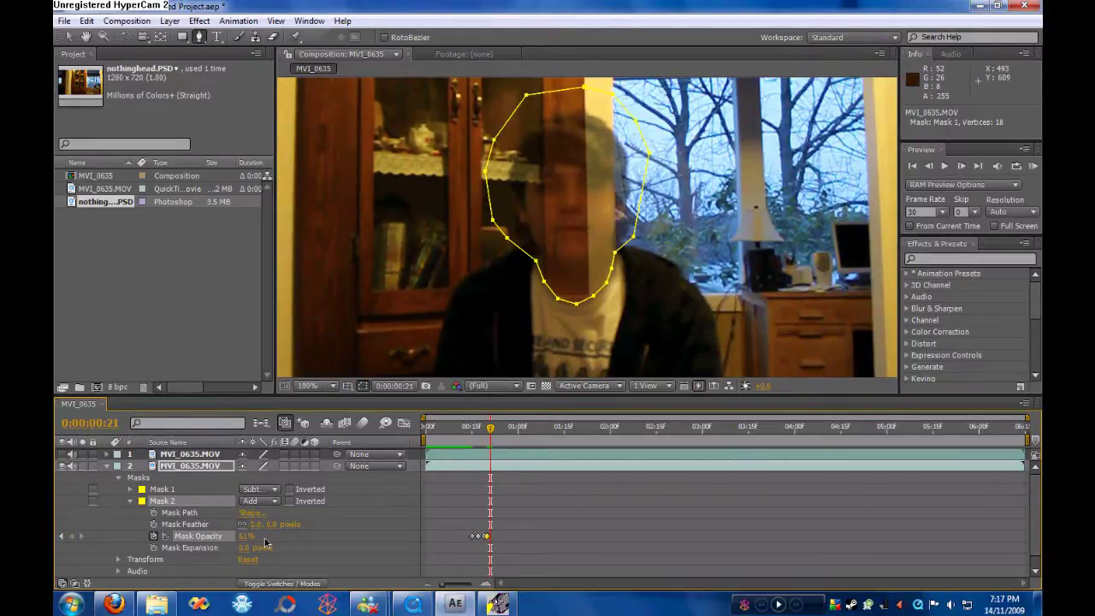
key("Page_Down")
left_click(249, 540)
type("0")
key("Return")
Play back the head fade and feather the mask edge by 4 pixels.
key("Page_Down")
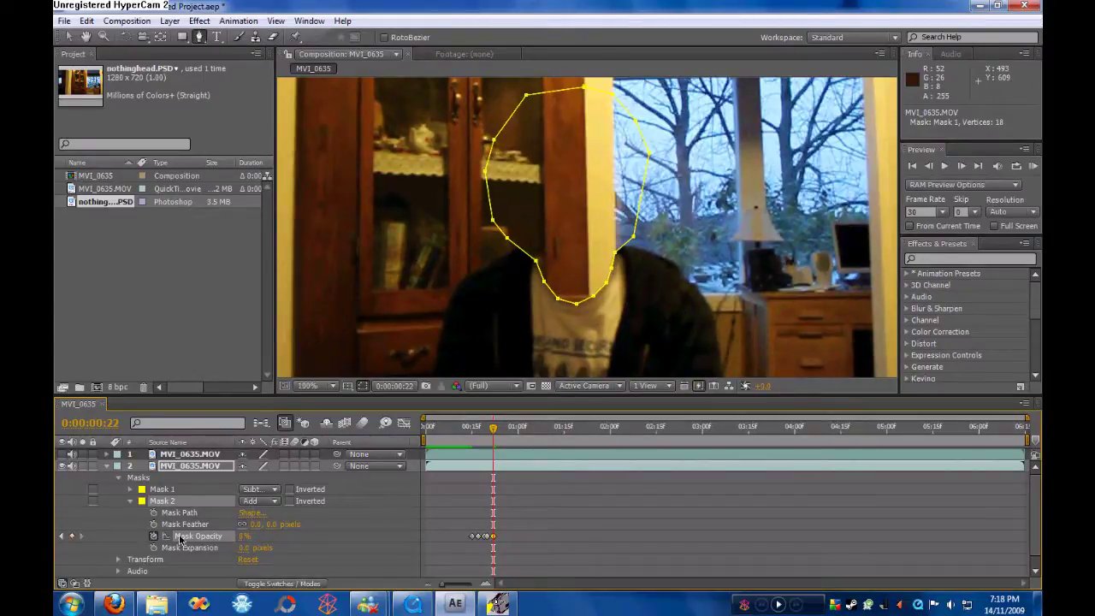
left_click(454, 428)
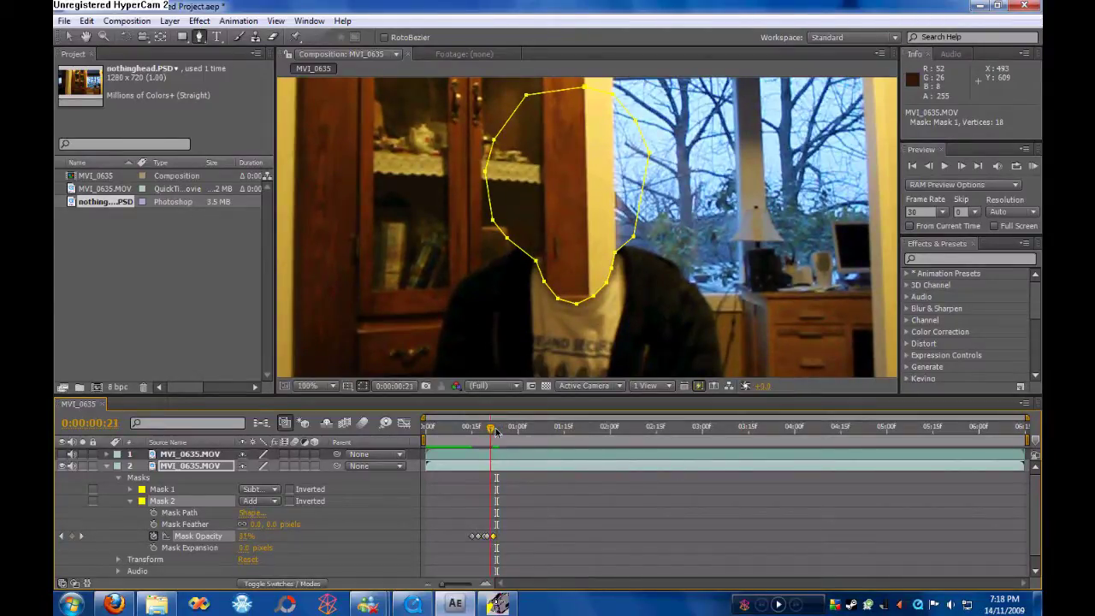
key("space")
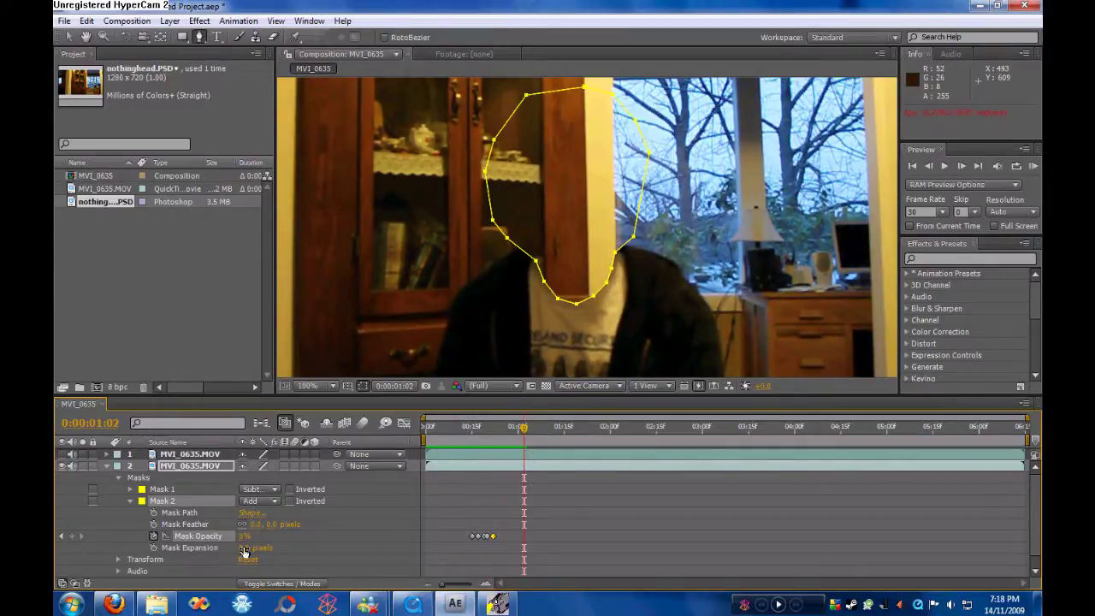
left_click_drag(273, 524, 285, 532)
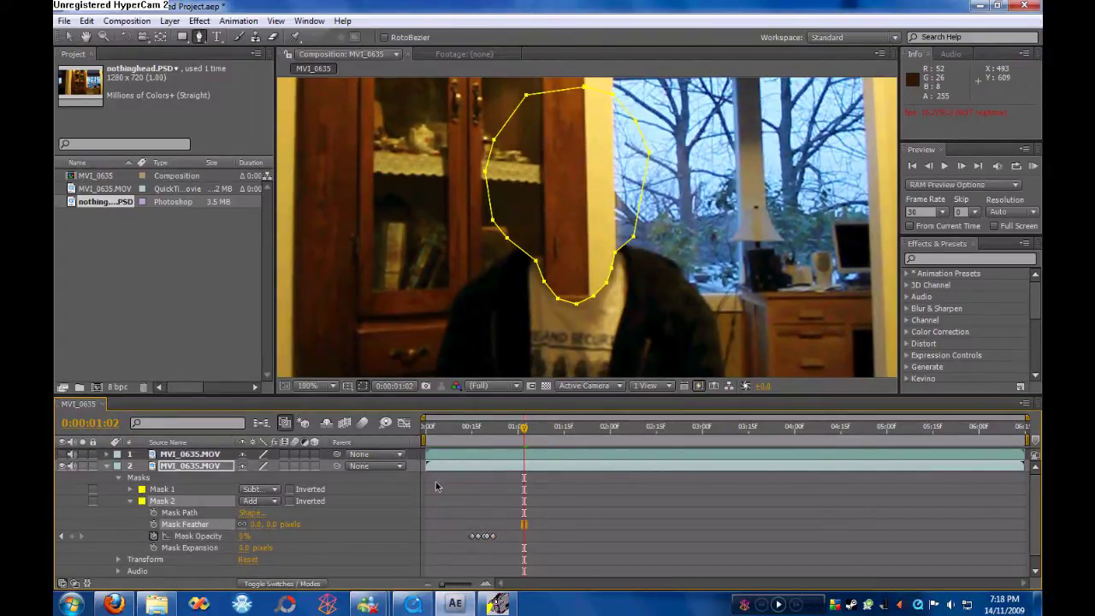
left_click_drag(521, 432, 491, 436)
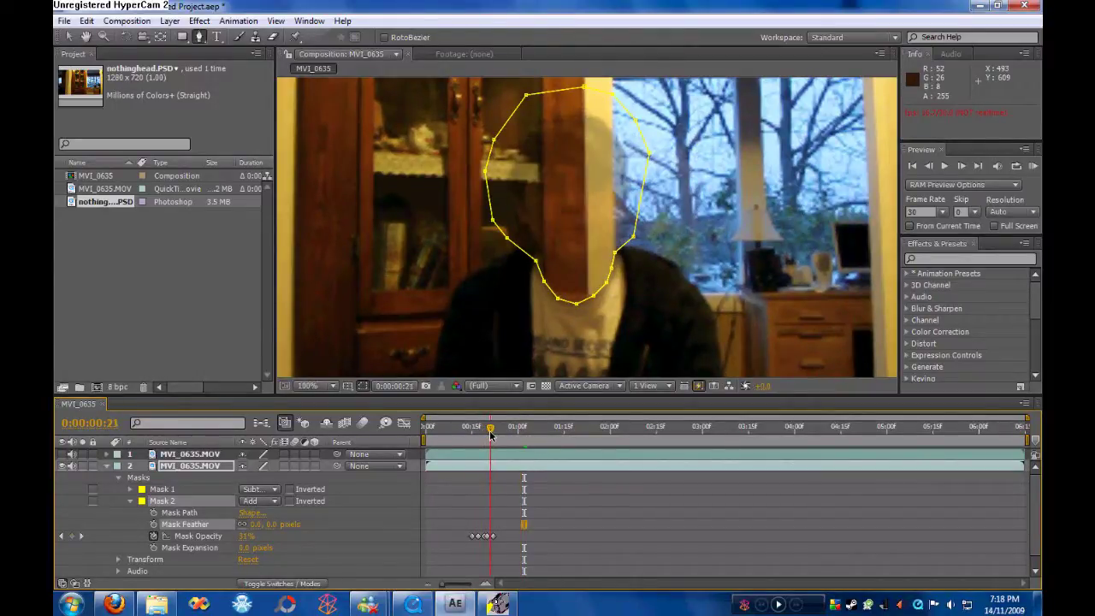
key("ctrl+z")
key("ctrl+z")
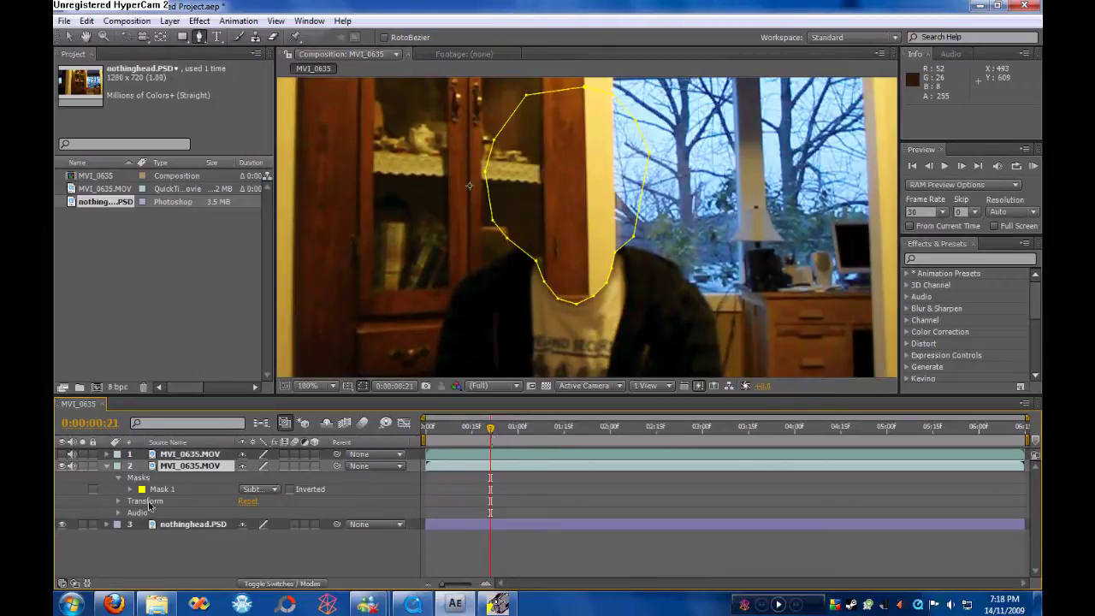
key("ctrl+z")
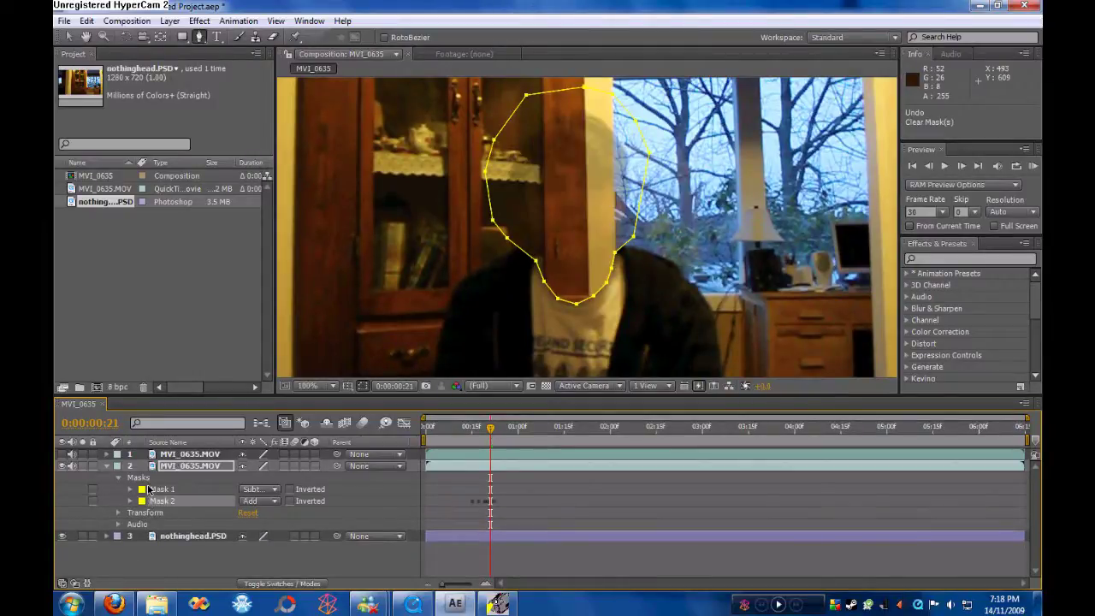
Add a Mask Path keyframe for Mask 2 at frame 22.
left_click(130, 501)
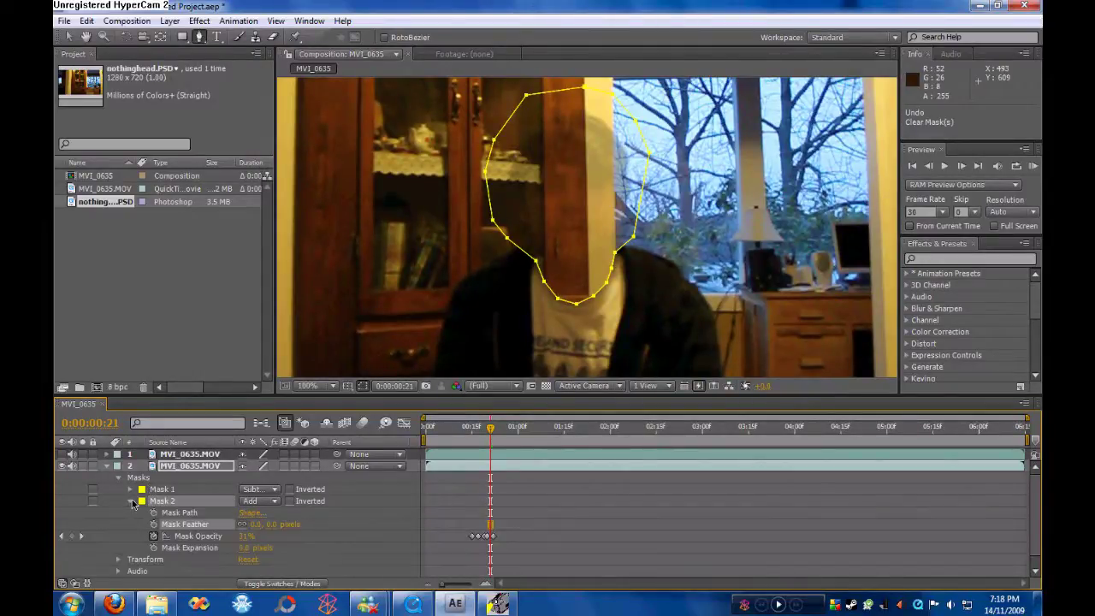
key("Page_Down")
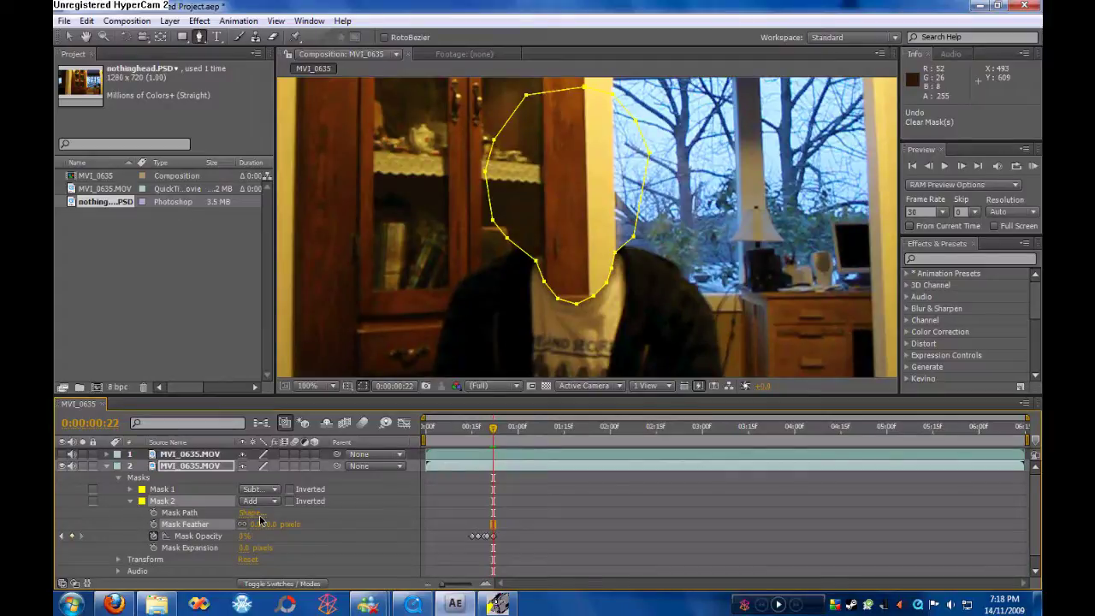
left_click(154, 512)
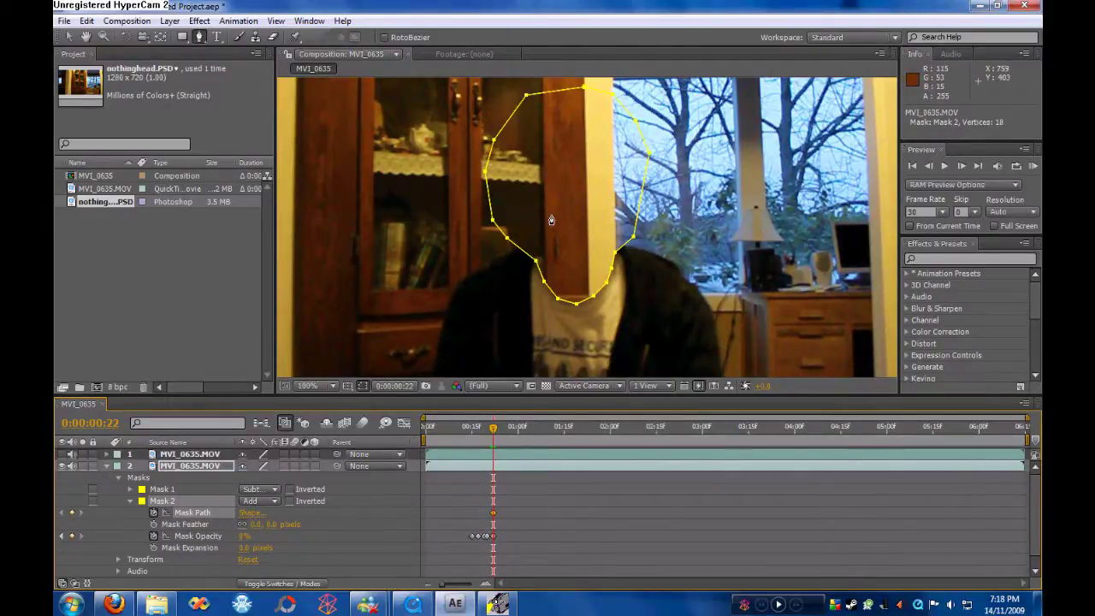
scroll(551, 221, "down", 2)
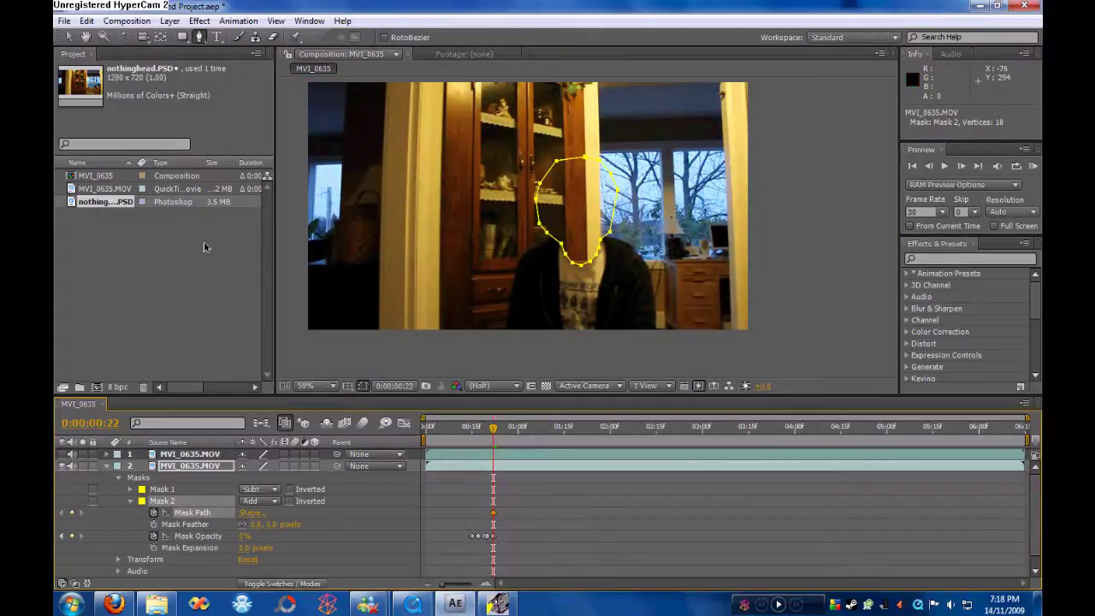
At frame 23, drag Mask 2's path off the frame to the upper right.
key("Page_Down")
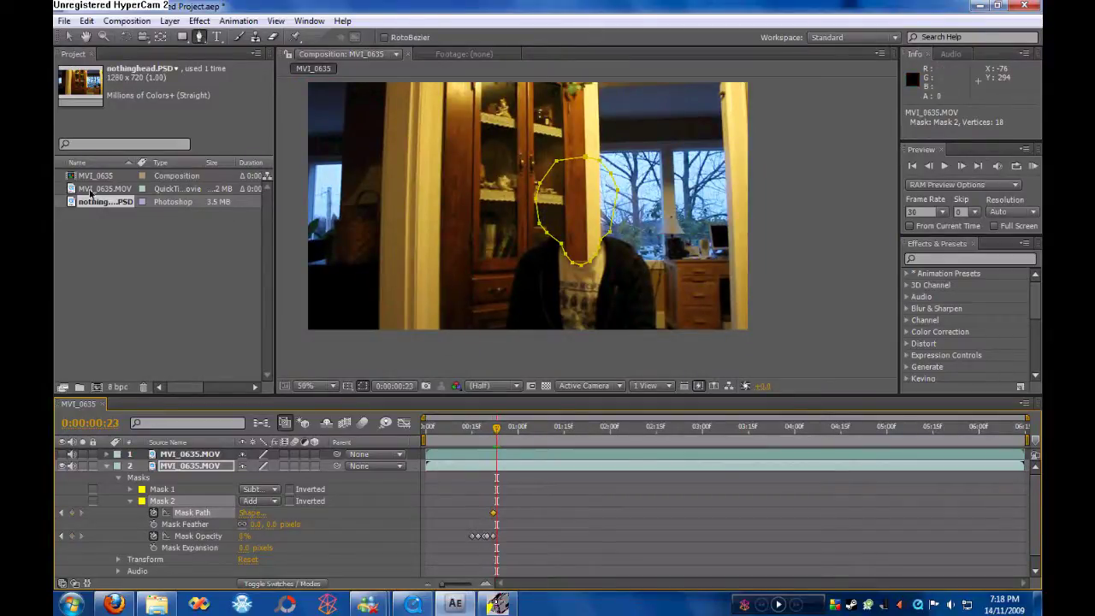
left_click(68, 36)
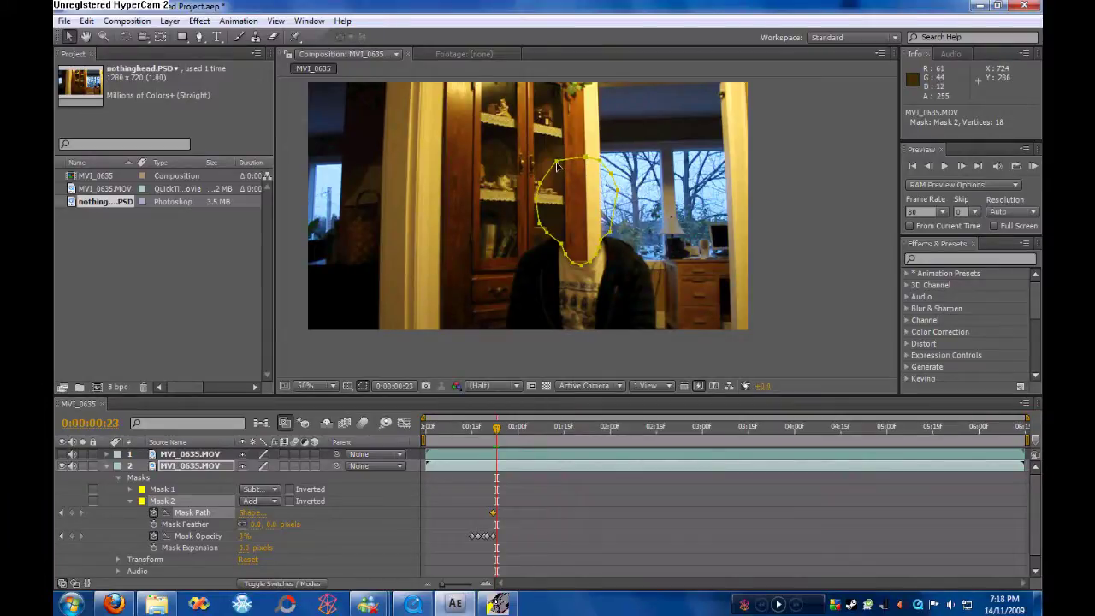
left_click_drag(558, 163, 780, 110)
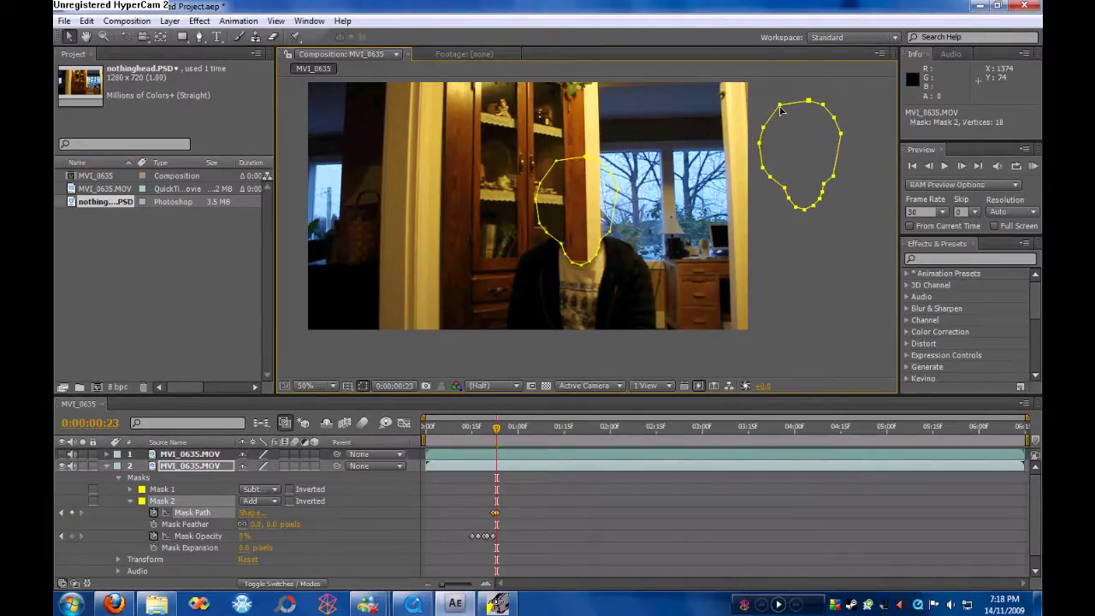
key("Page_Down")
key("Page_Down")
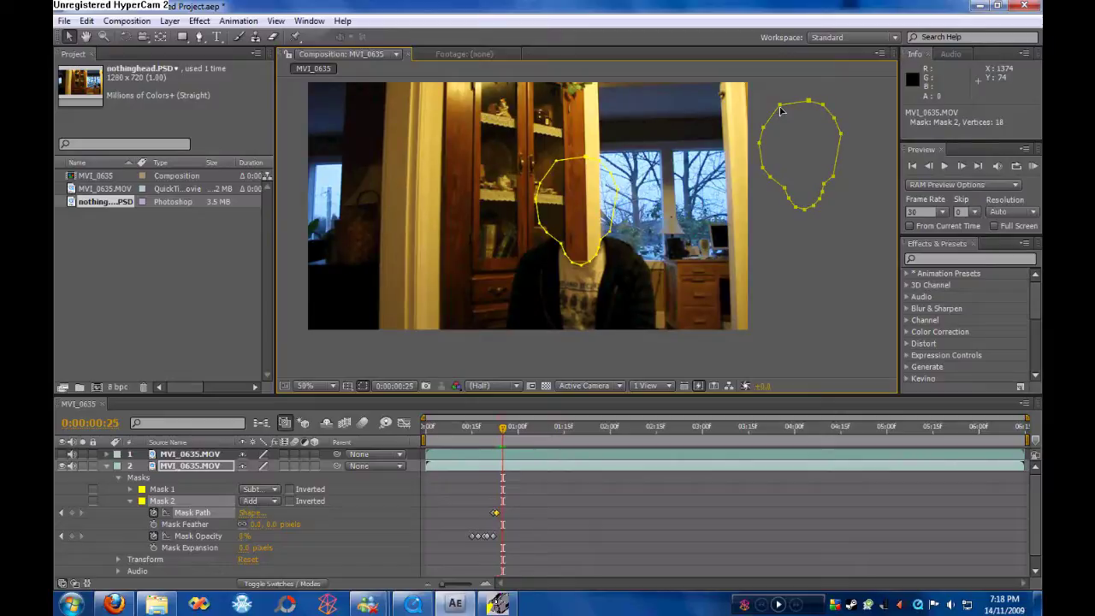
key("slash")
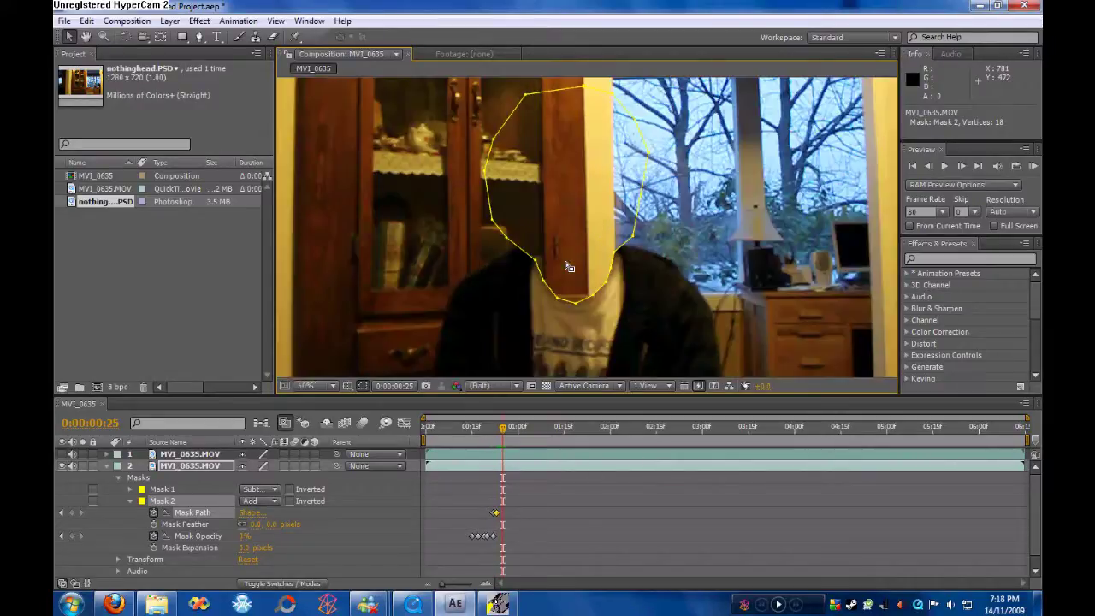
left_click(134, 507)
Set Mask 1's feather to 8 pixels and toggle the top MVI_0635.MOV layer's visibility.
left_click(132, 503)
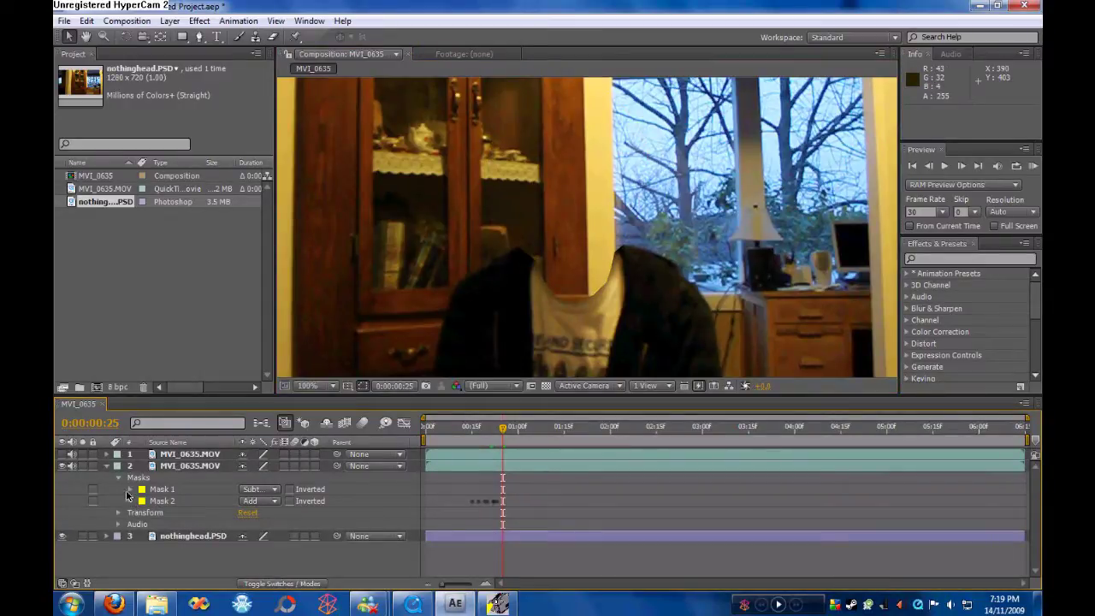
left_click(130, 489)
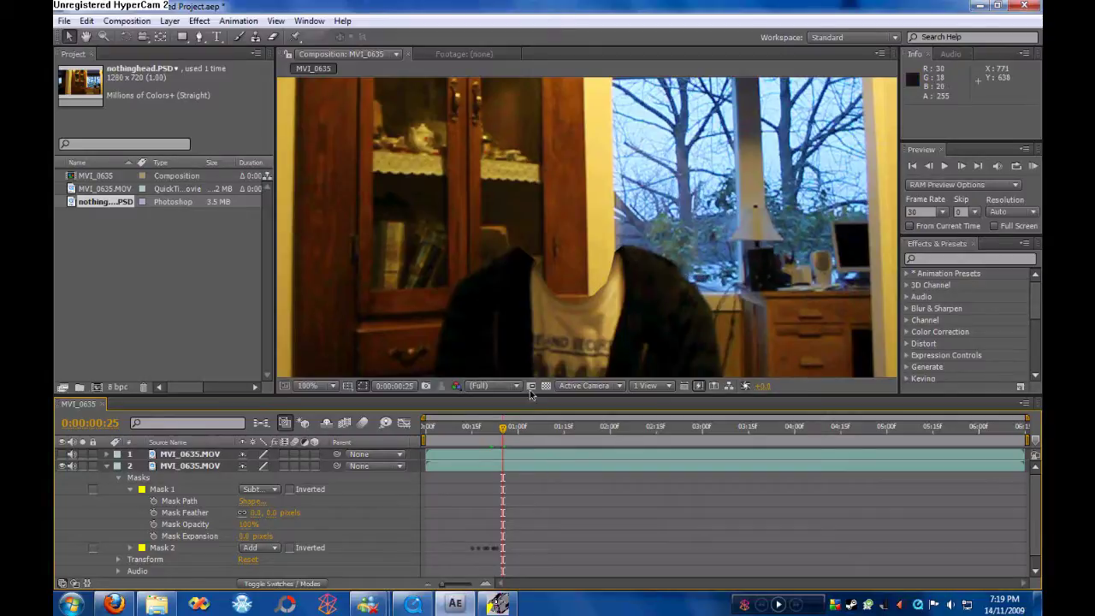
left_click_drag(269, 513, 275, 511)
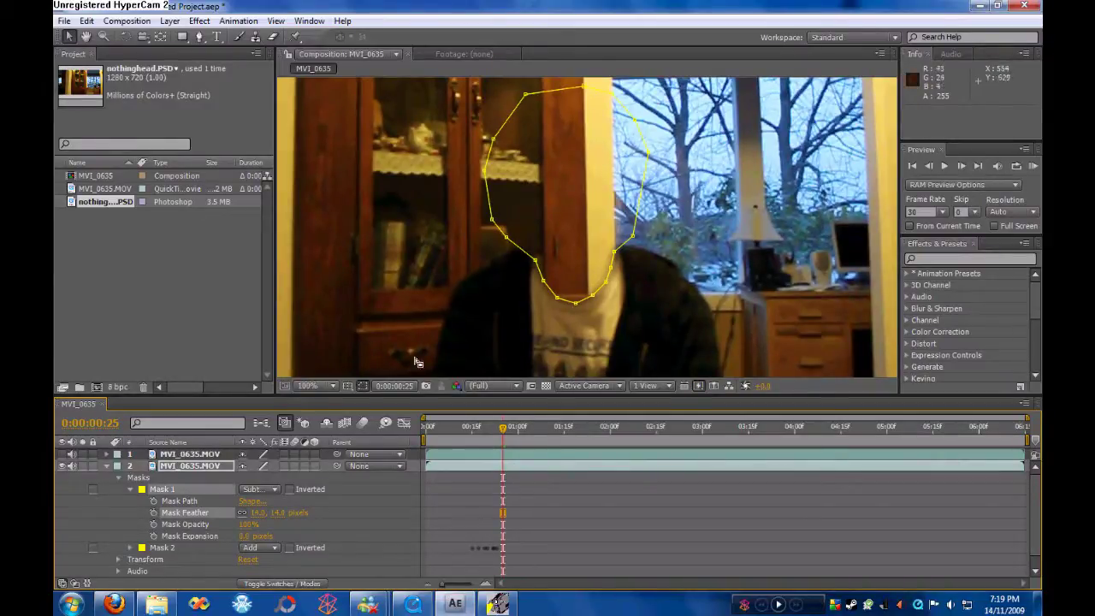
left_click(171, 455)
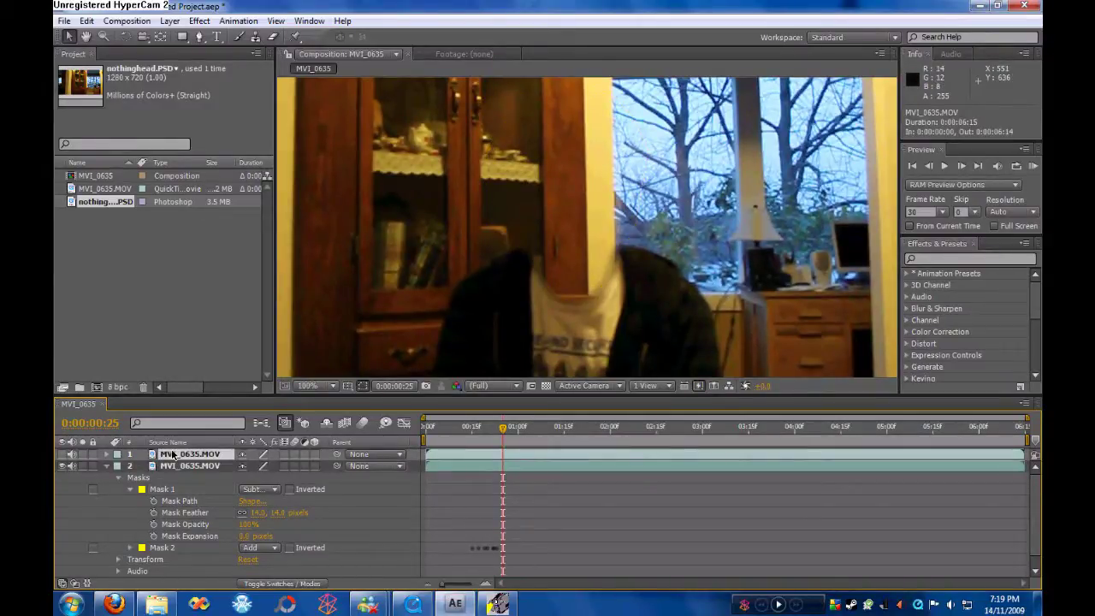
left_click_drag(278, 512, 261, 513)
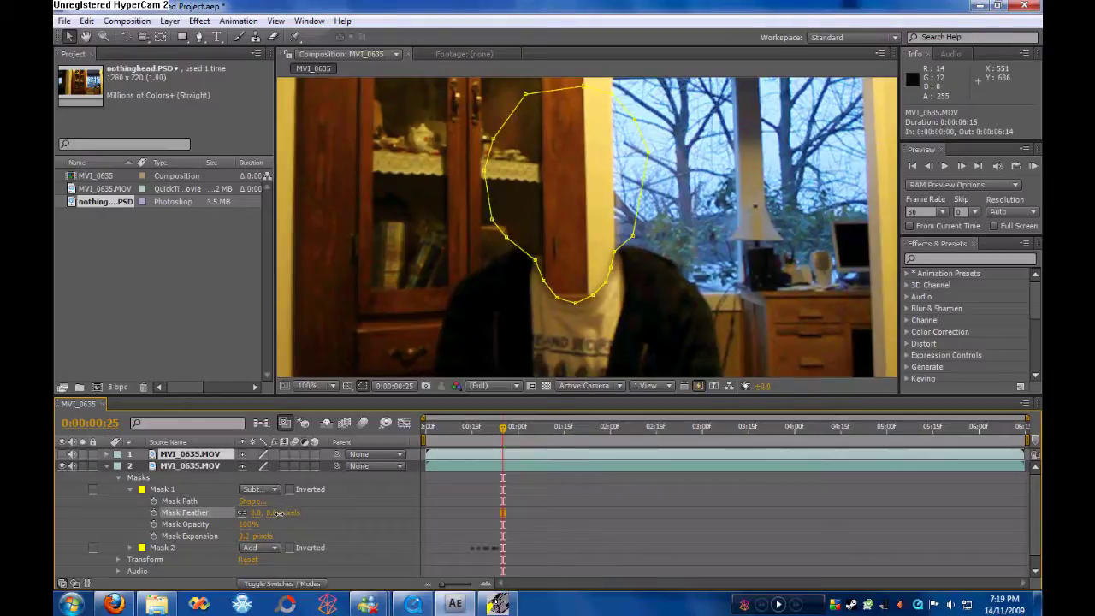
left_click(210, 466)
left_click(209, 456)
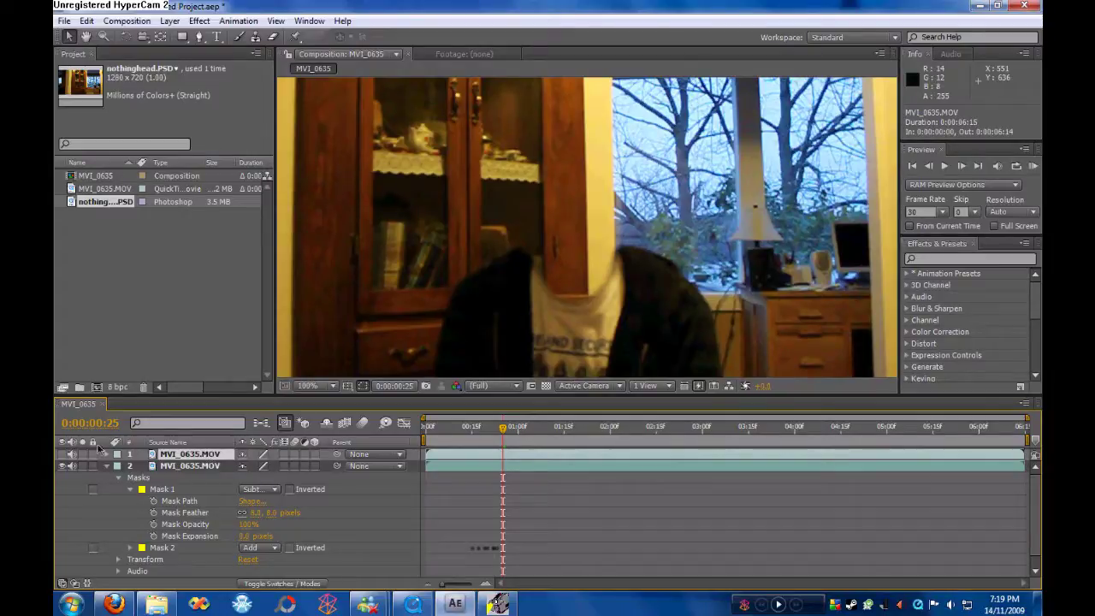
left_click(60, 454)
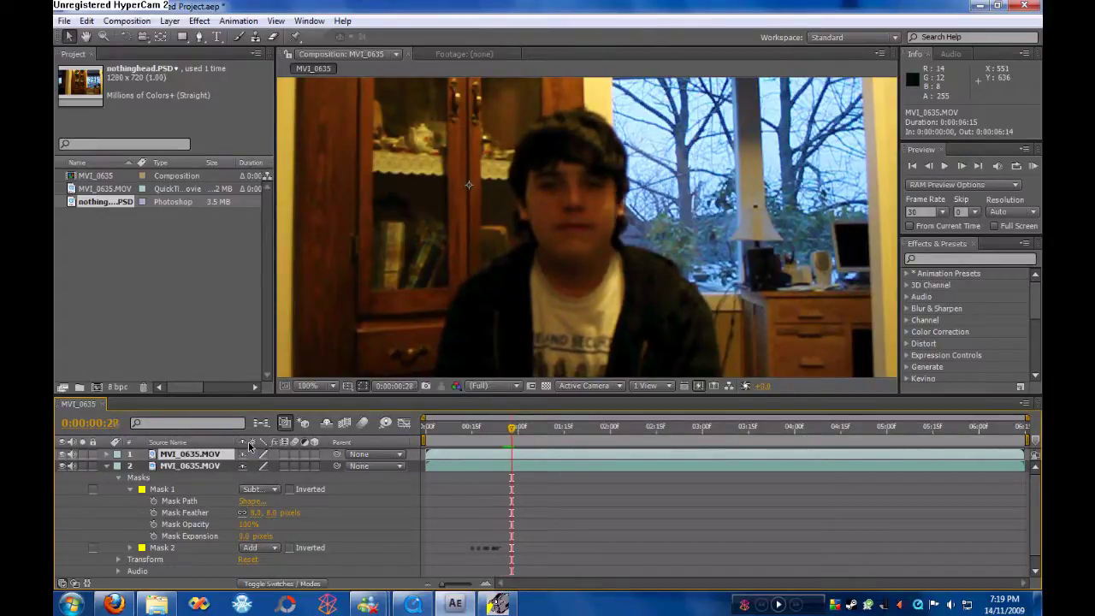
left_click(181, 469)
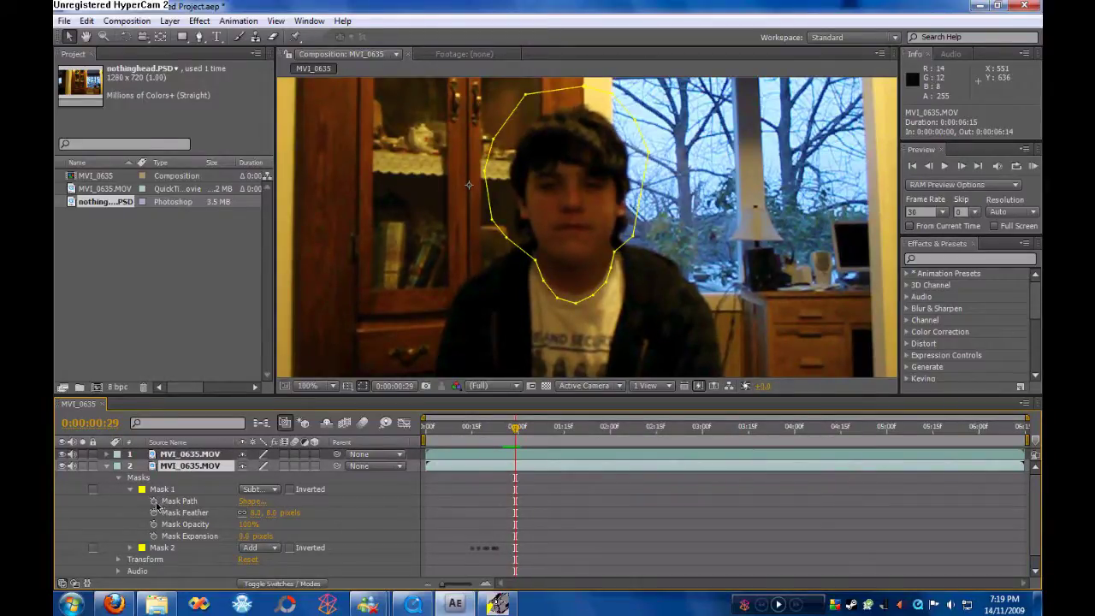
Start Mask Path keyframing and adjust the chin point at 0:00:01:07.
left_click(154, 503)
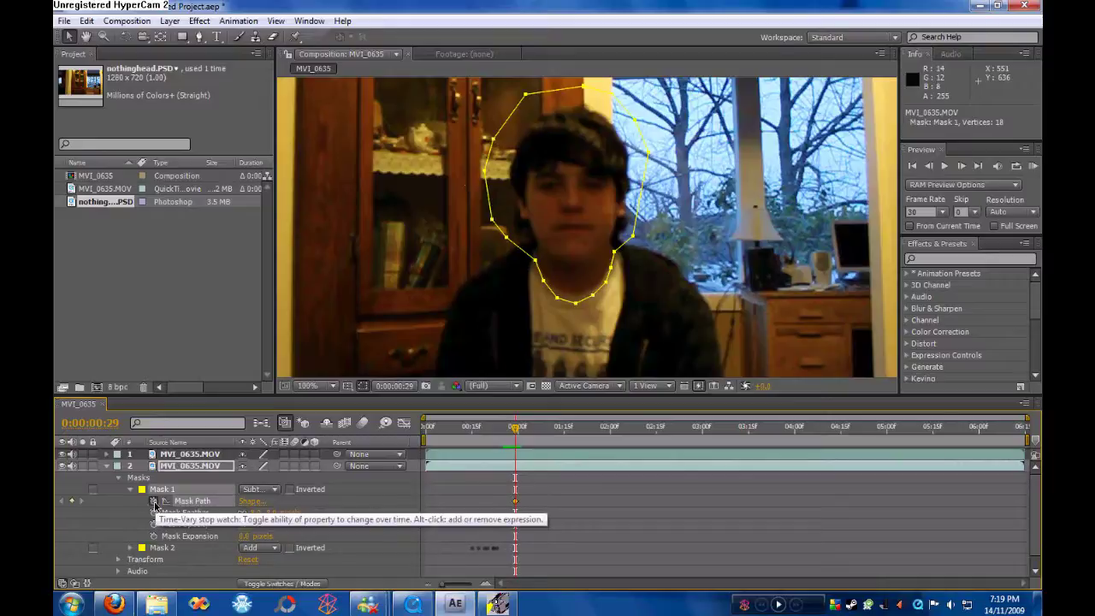
key("Page_Down")
key("Page_Down")
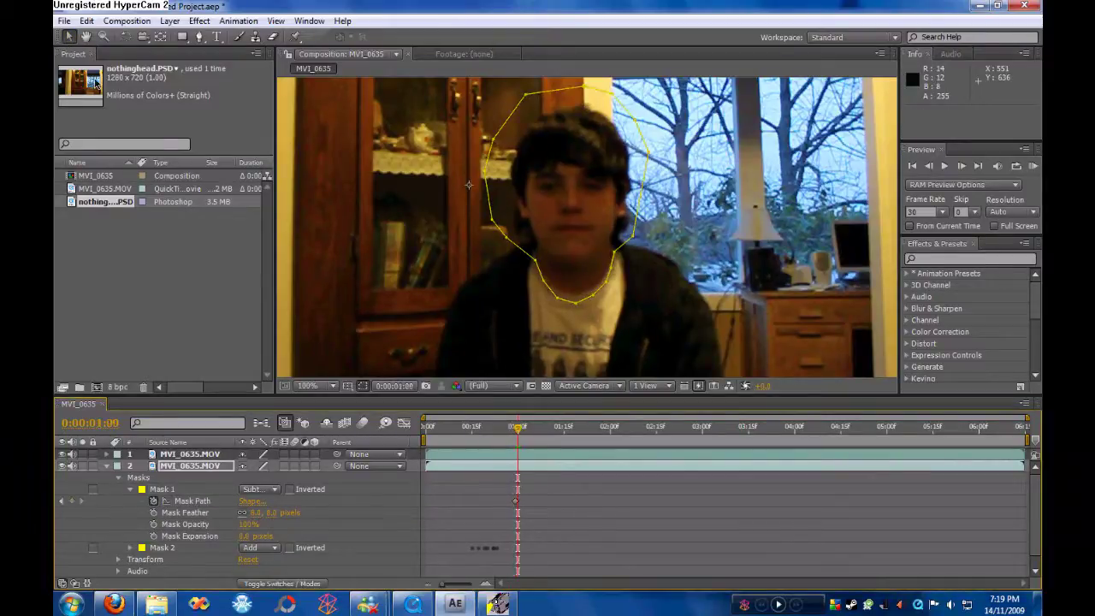
key("Page_Down")
key("Page_Down")
key("Page_Down")
key("Page_Down")
key("Page_Down")
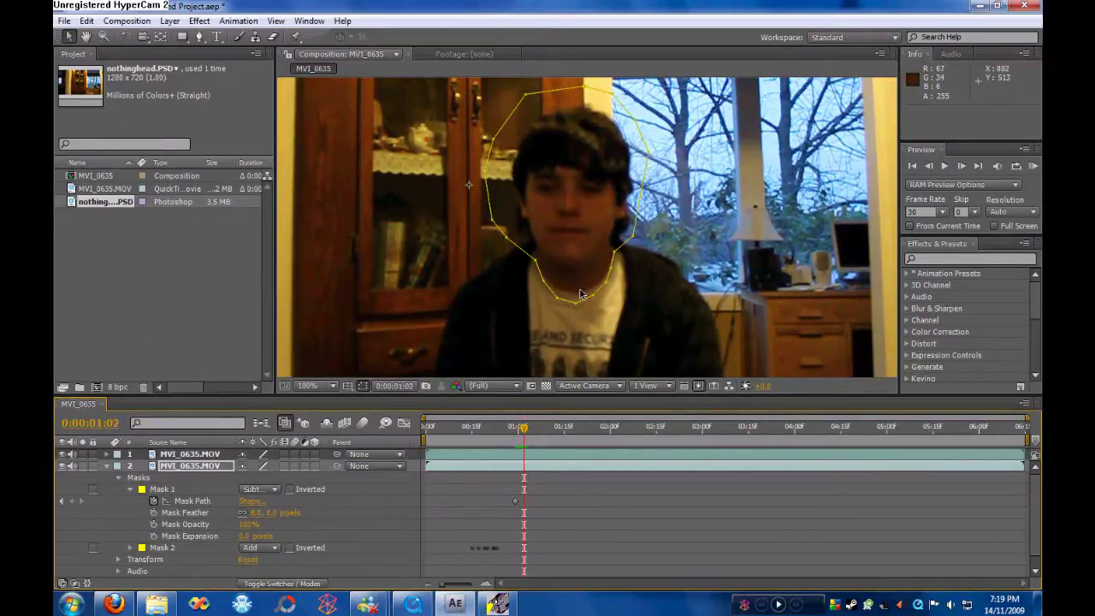
key("Page_Down")
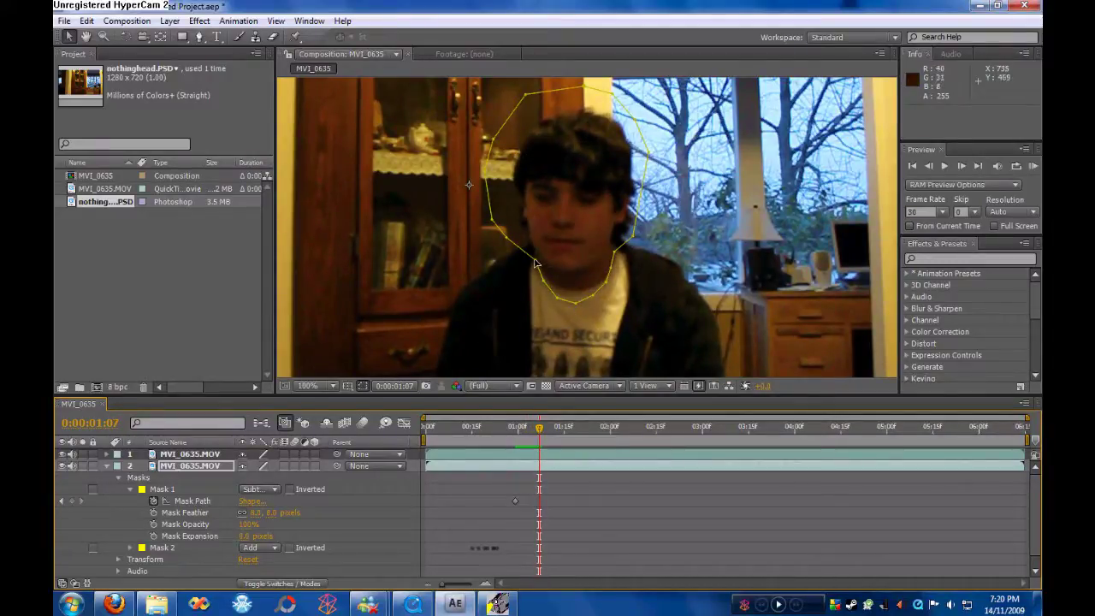
left_click(542, 281)
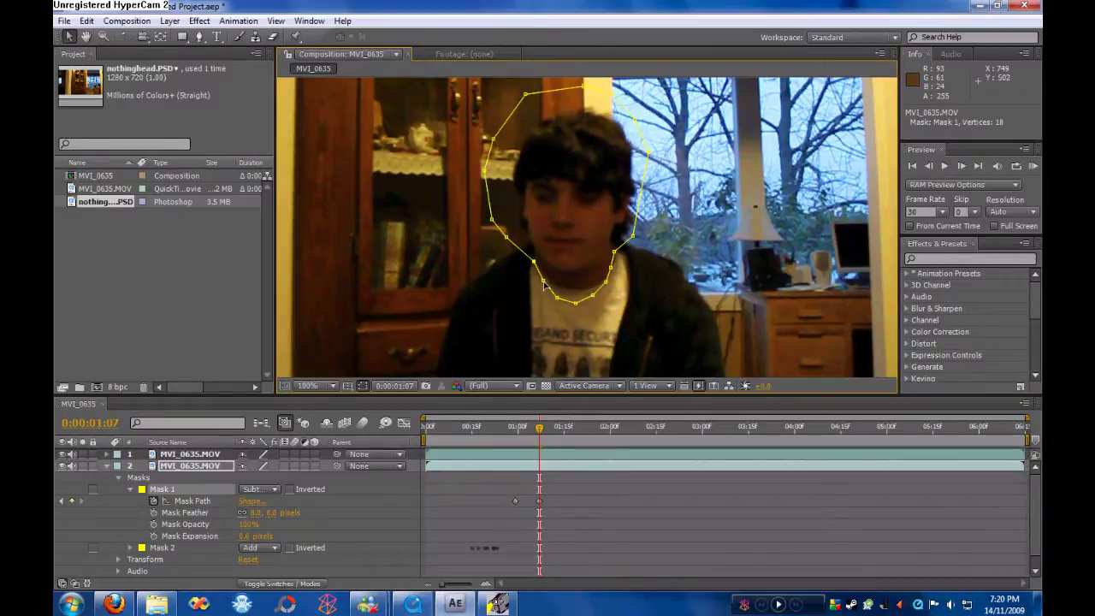
left_click_drag(558, 300, 595, 295)
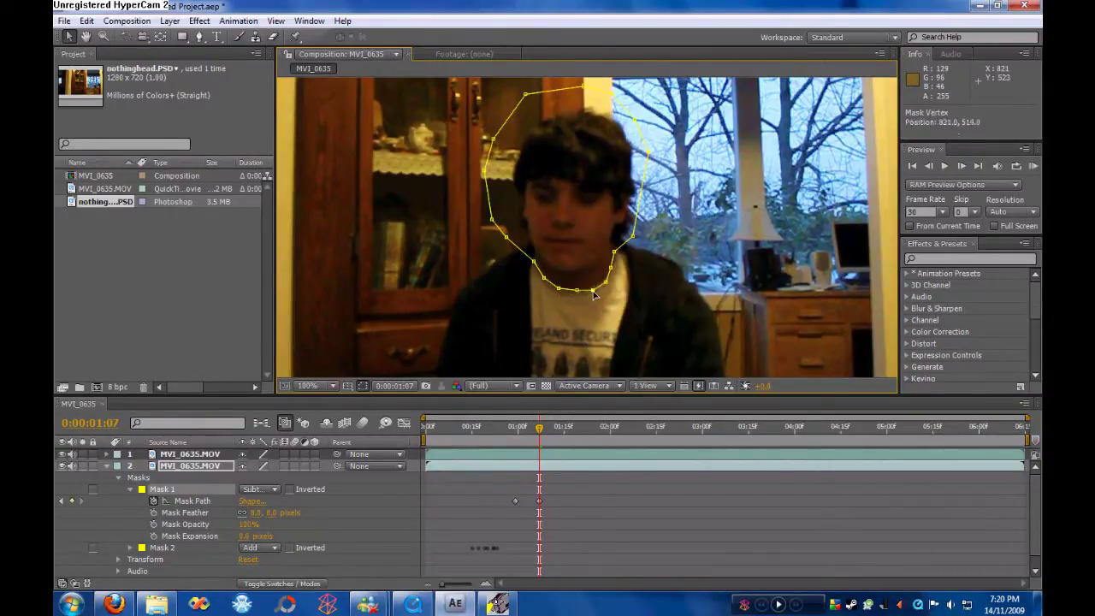
left_click(634, 238)
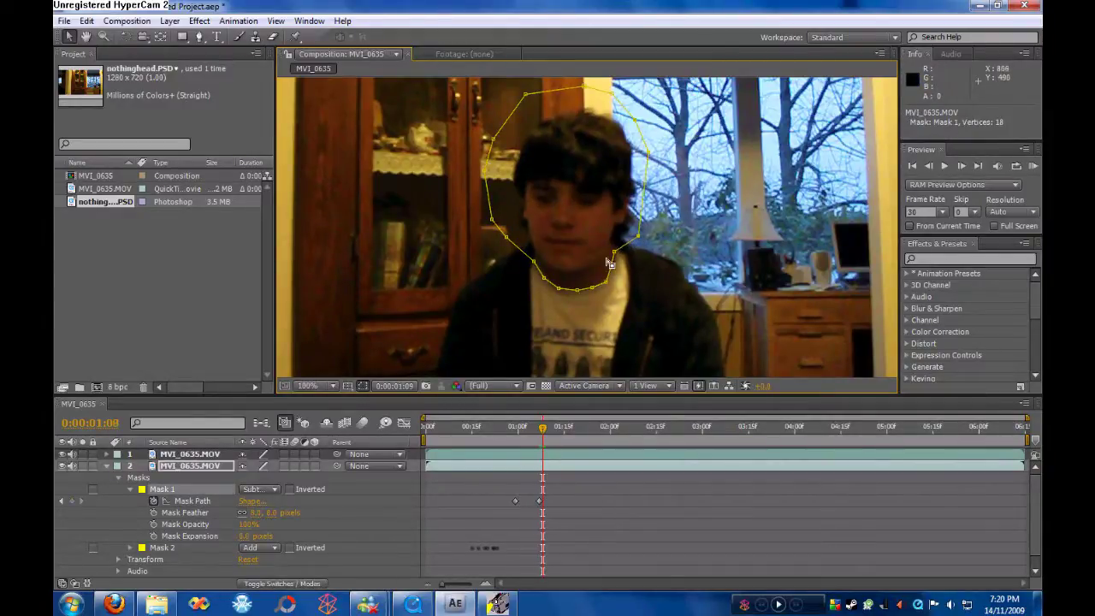
Reshape the mask to follow the head at 0:00:01:22 and 0:00:01:25, then play it back.
key("Page_Down")
key("Page_Down")
key("Page_Down")
key("Page_Down")
key("Page_Down")
key("Page_Down")
key("Page_Down")
key("Page_Down")
key("Page_Down")
key("Page_Down")
key("Page_Down")
key("Page_Down")
key("Page_Down")
key("Page_Down")
key("Page_Down")
key("Page_Down")
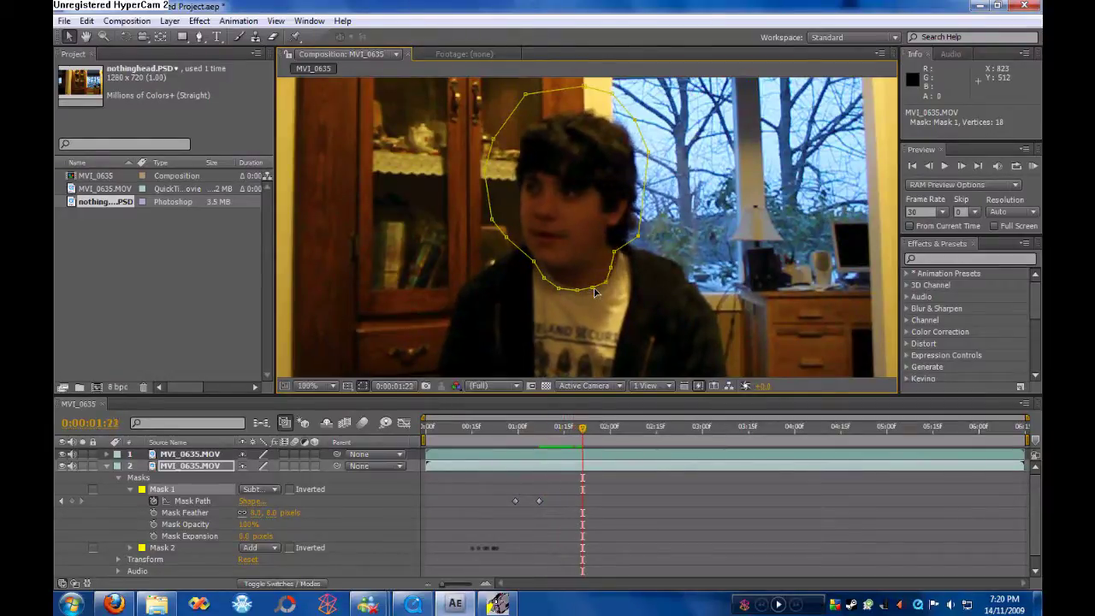
key("Page_Up")
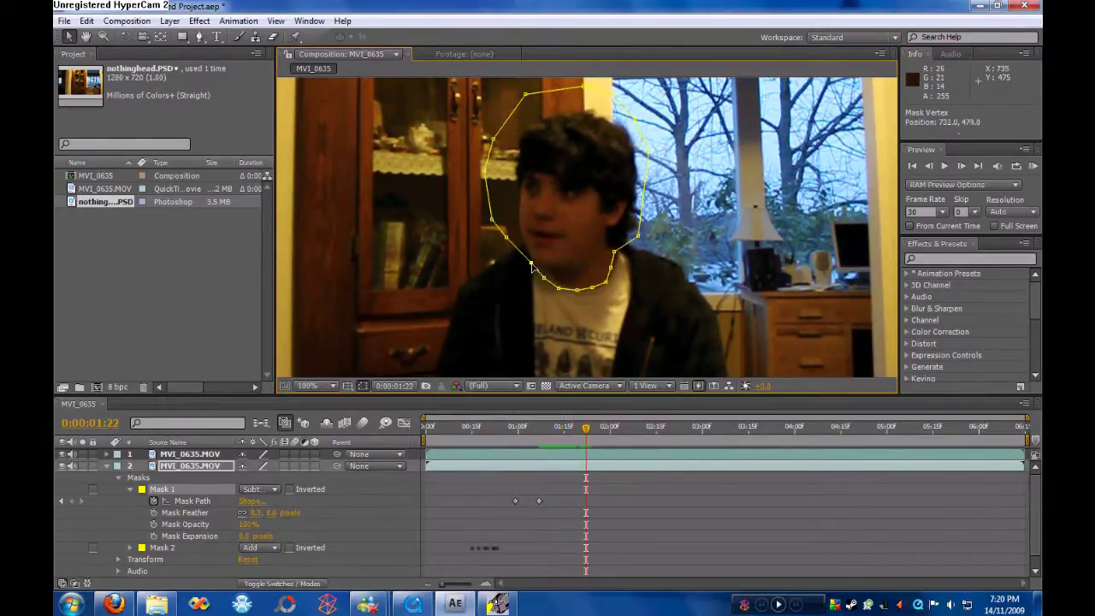
left_click_drag(527, 272, 526, 268)
key("Page_Down")
key("Page_Down")
key("Page_Down")
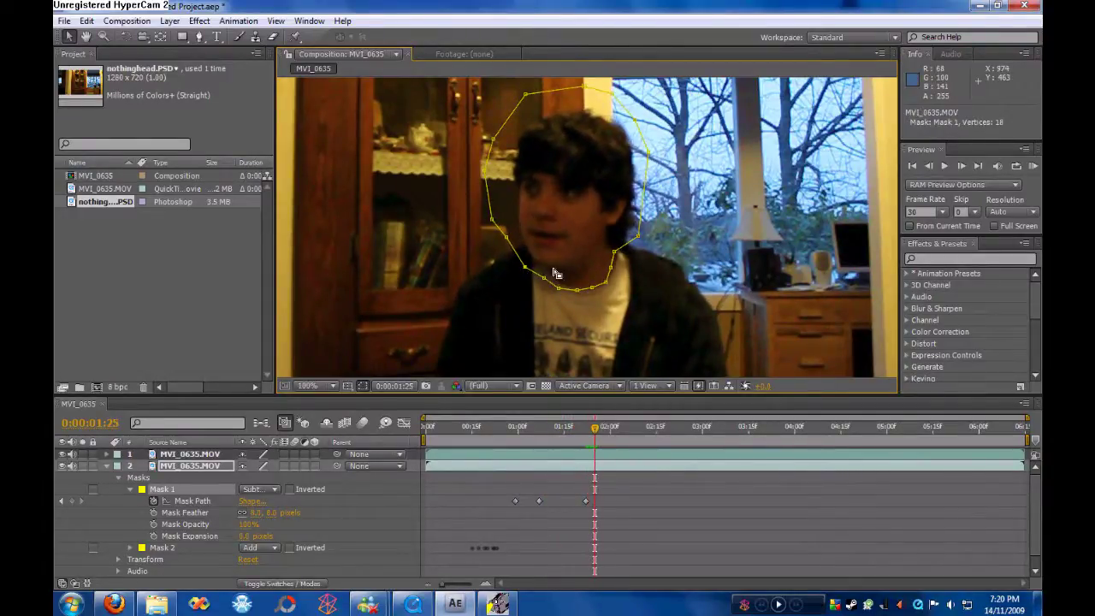
left_click(617, 255)
left_click_drag(618, 255, 646, 242)
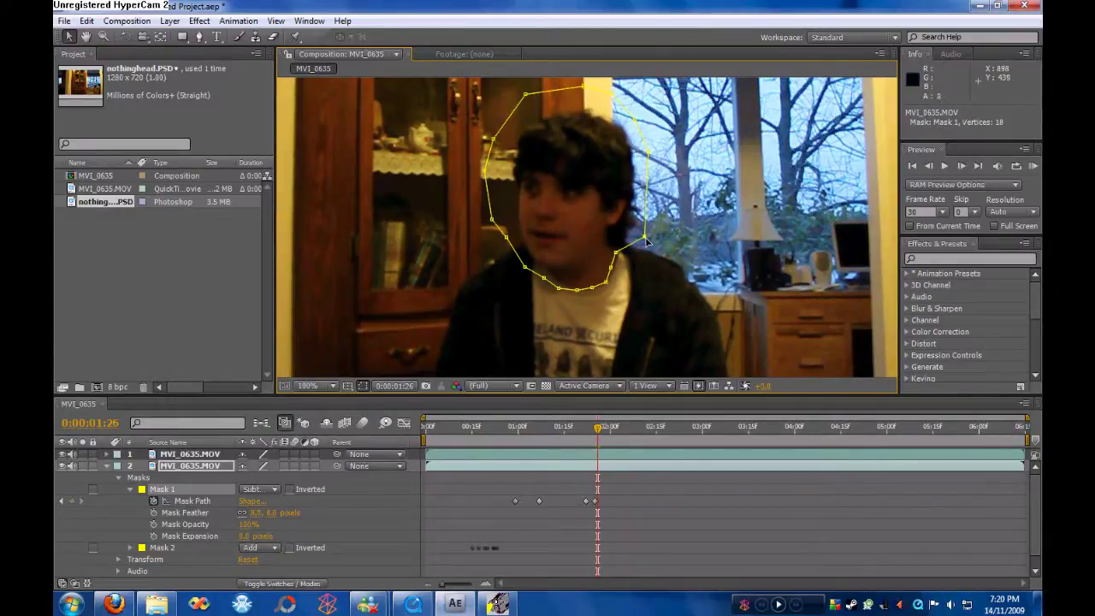
key("Page_Down")
key("Page_Down")
key("Page_Down")
key("space")
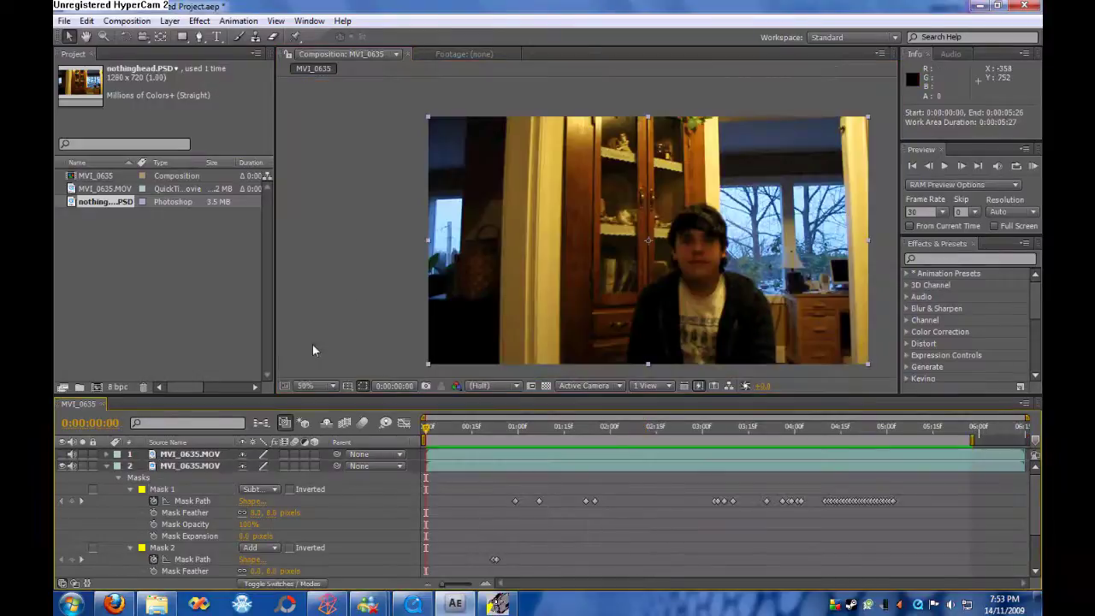
Preview the animation, then delete the top MVI_0635.MOV layer at 0:00:00:00.
left_click(107, 467)
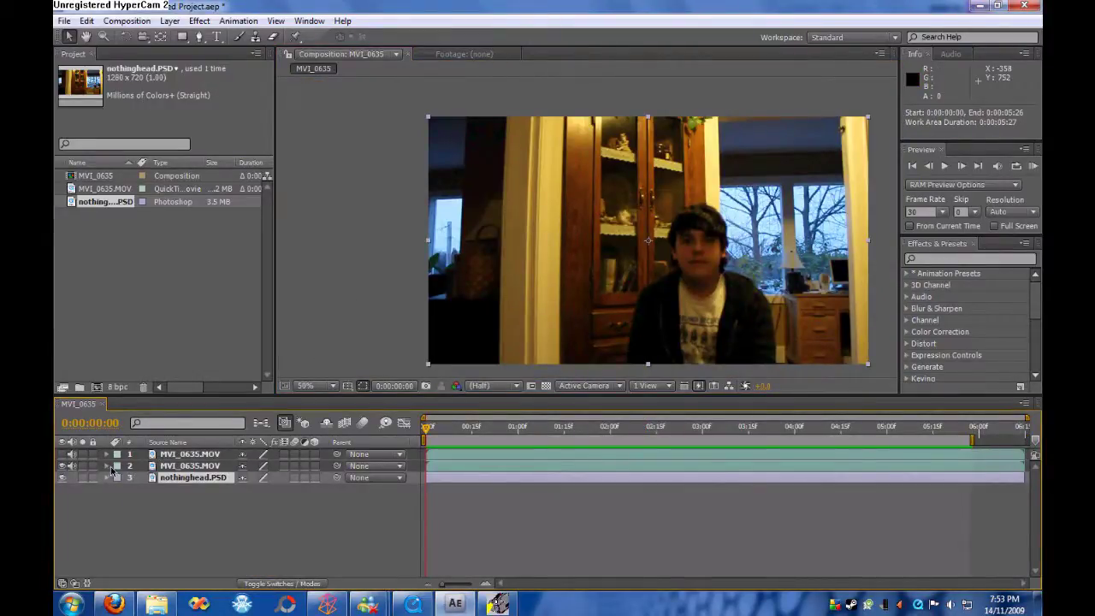
left_click(180, 456)
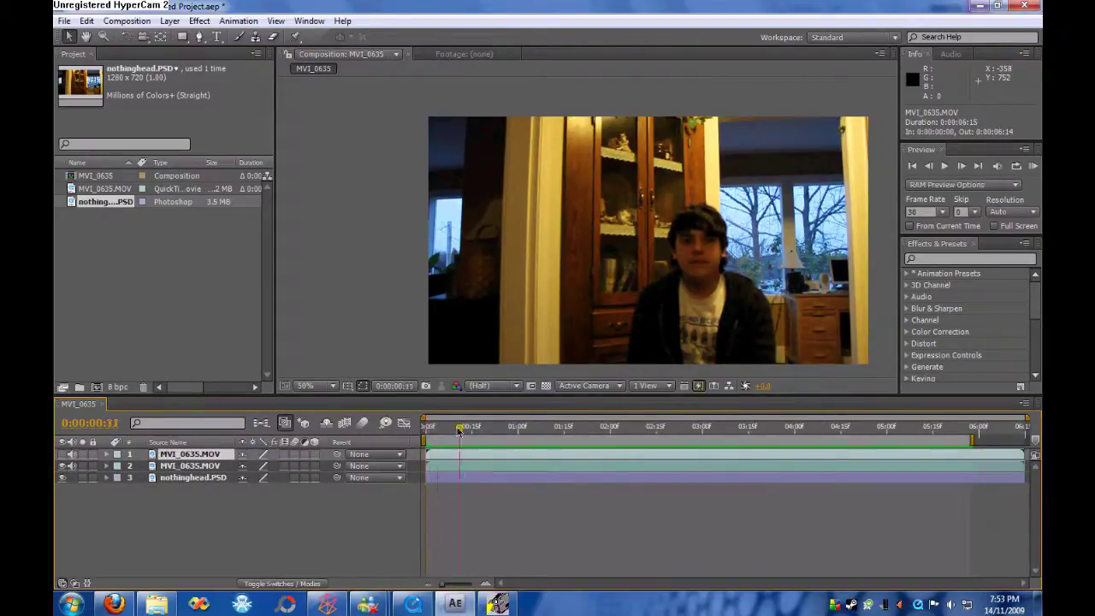
left_click_drag(462, 427, 856, 425)
key("space")
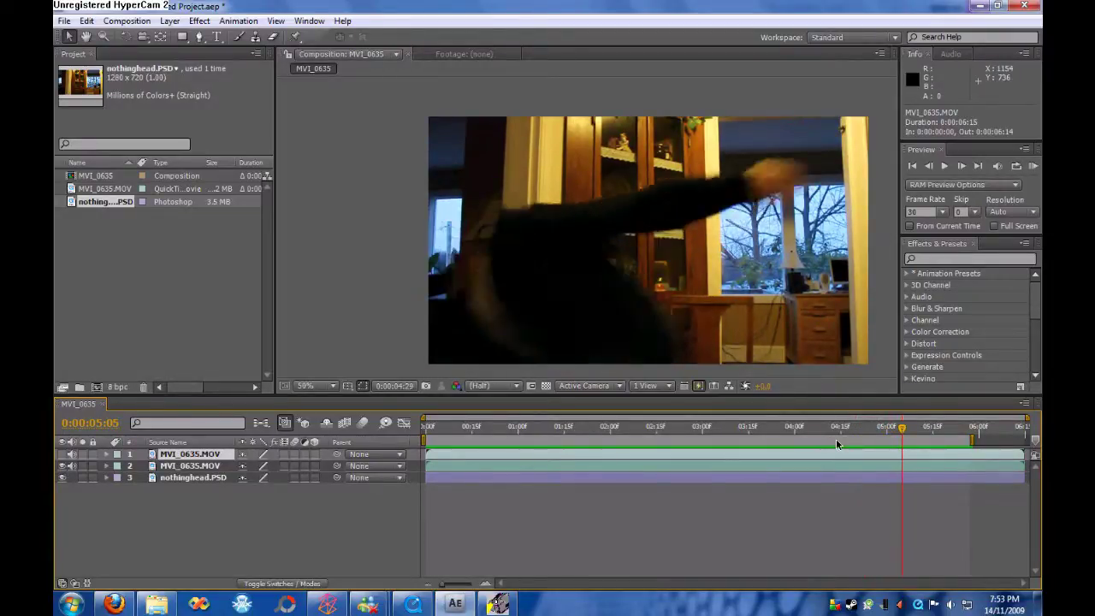
left_click(826, 432)
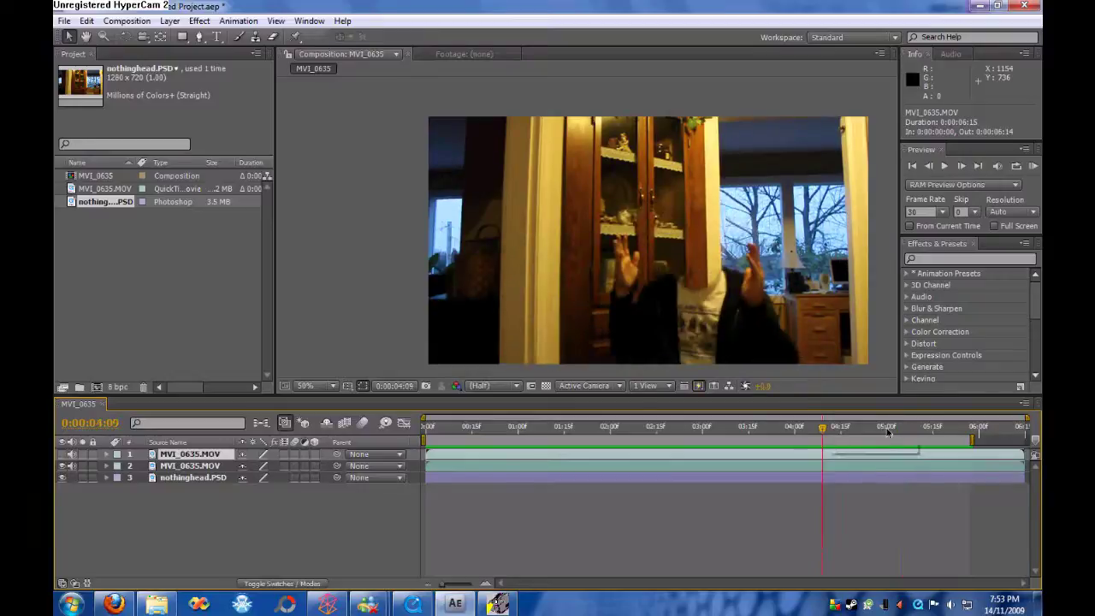
left_click_drag(827, 432, 601, 428)
left_click(426, 428)
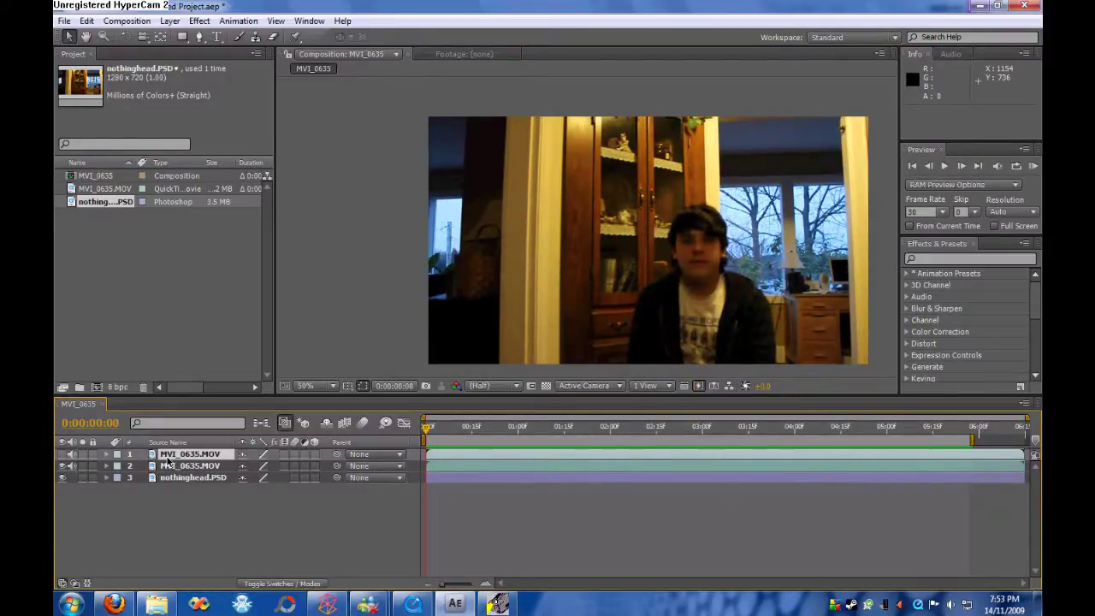
key("Delete")
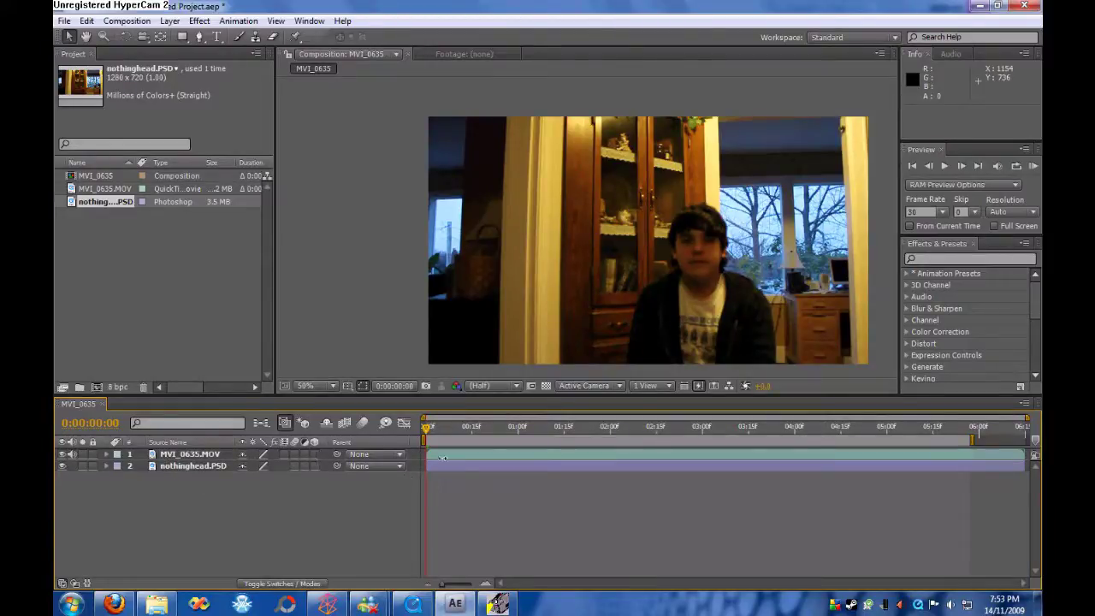